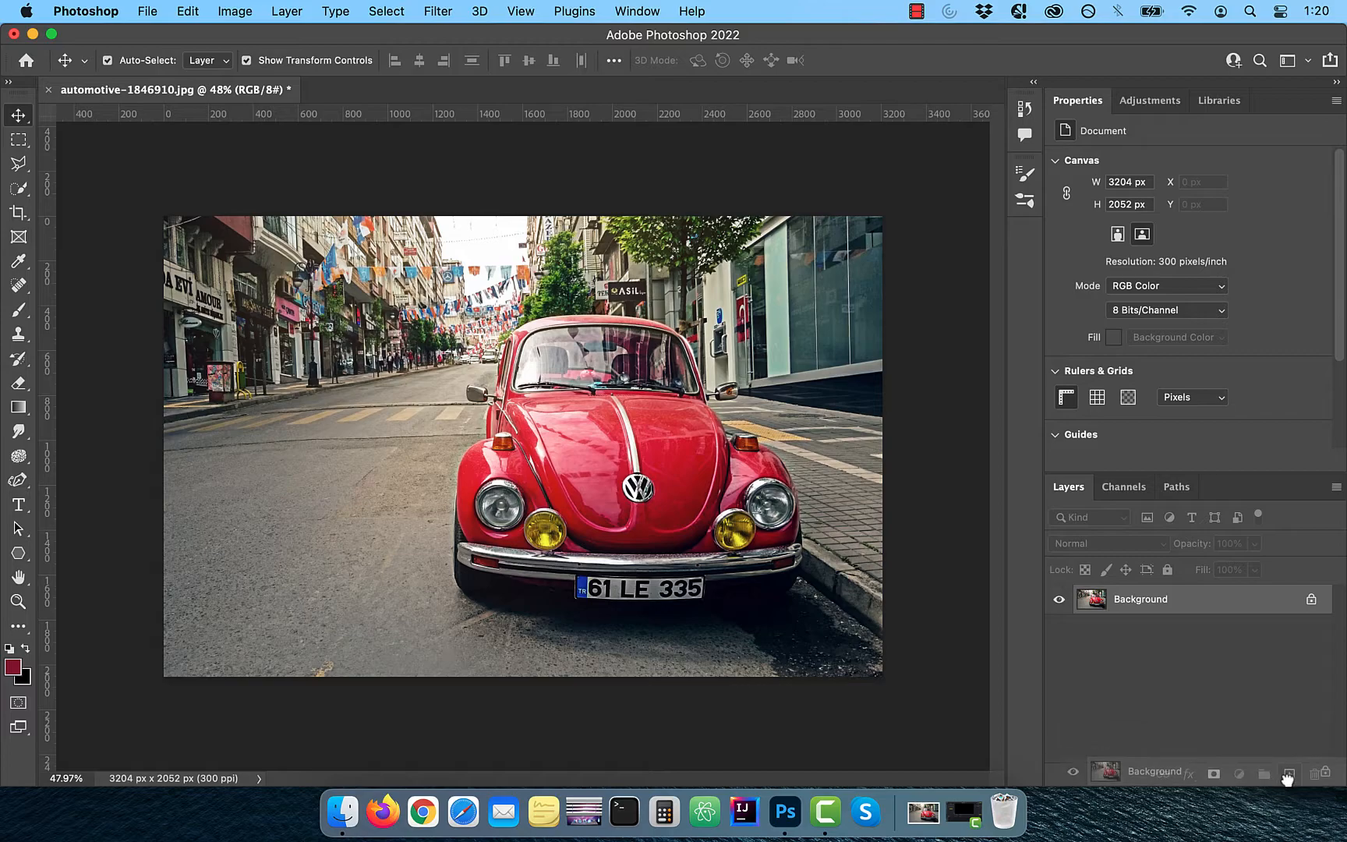
Hide the original background layer and add a Gradient Map adjustment layer above the background copy
left_click(1059, 628)
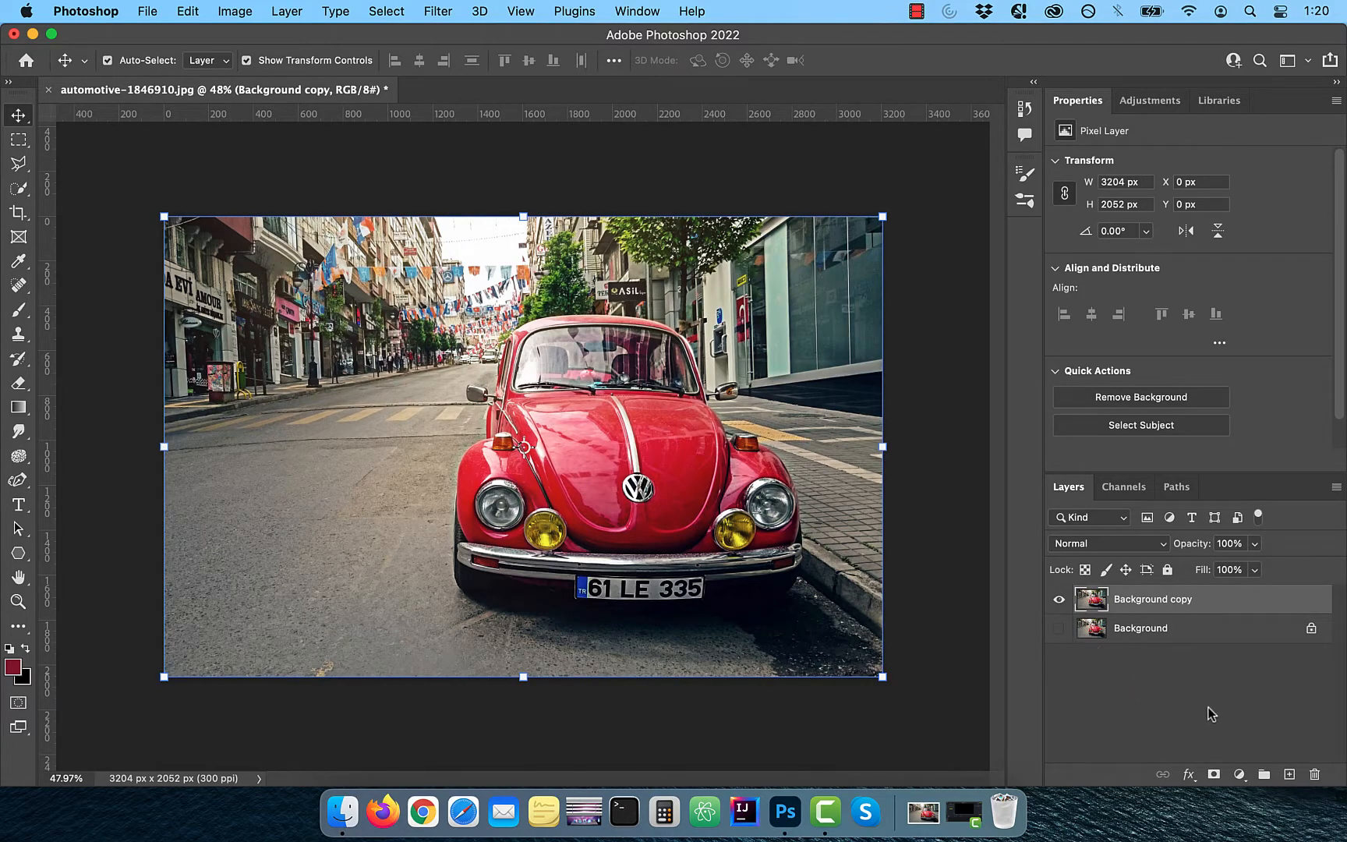
left_click(1238, 775)
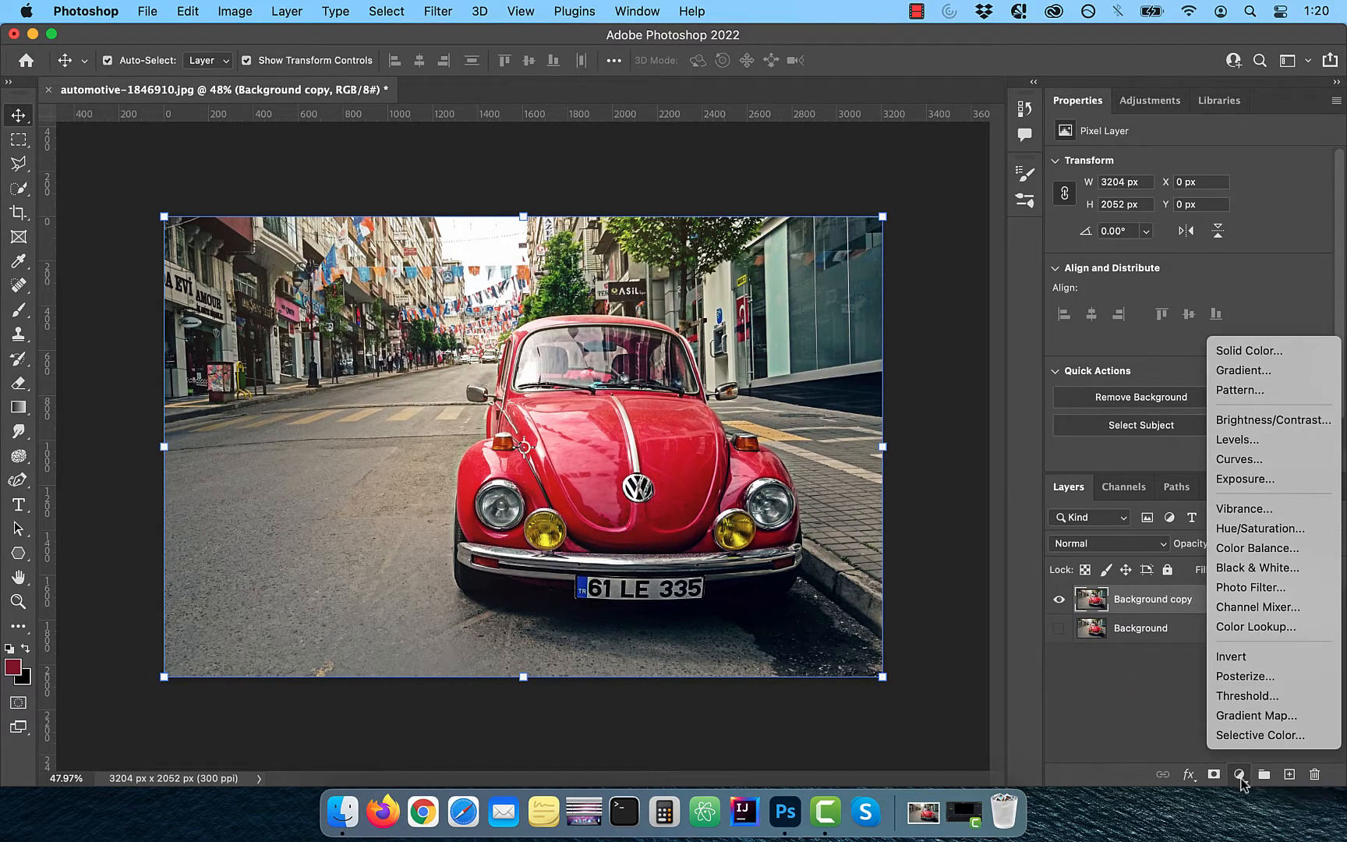
left_click(1266, 716)
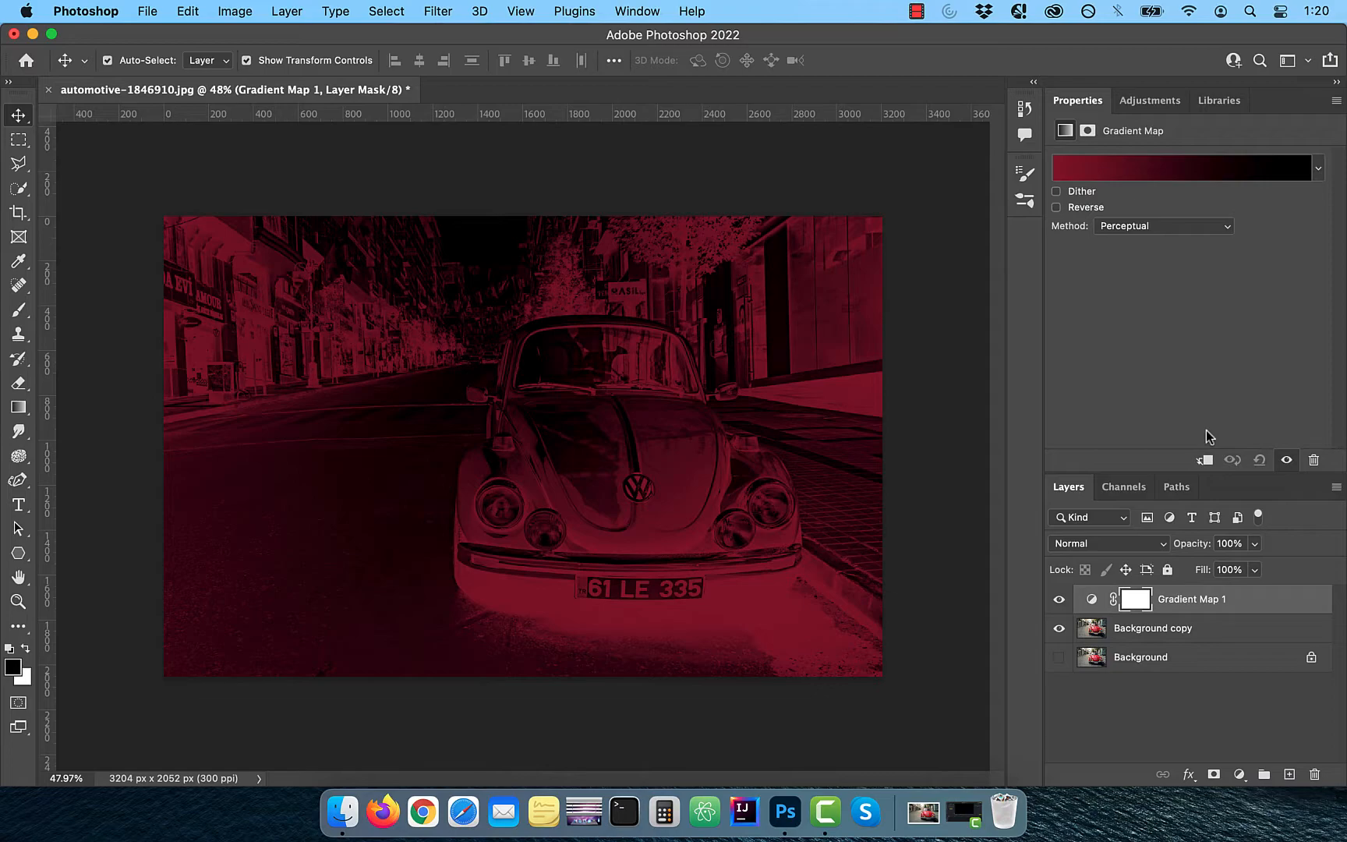
Open the gradient editor and choose the basic black-to-white gradient preset
left_click(1154, 176)
left_click(893, 117)
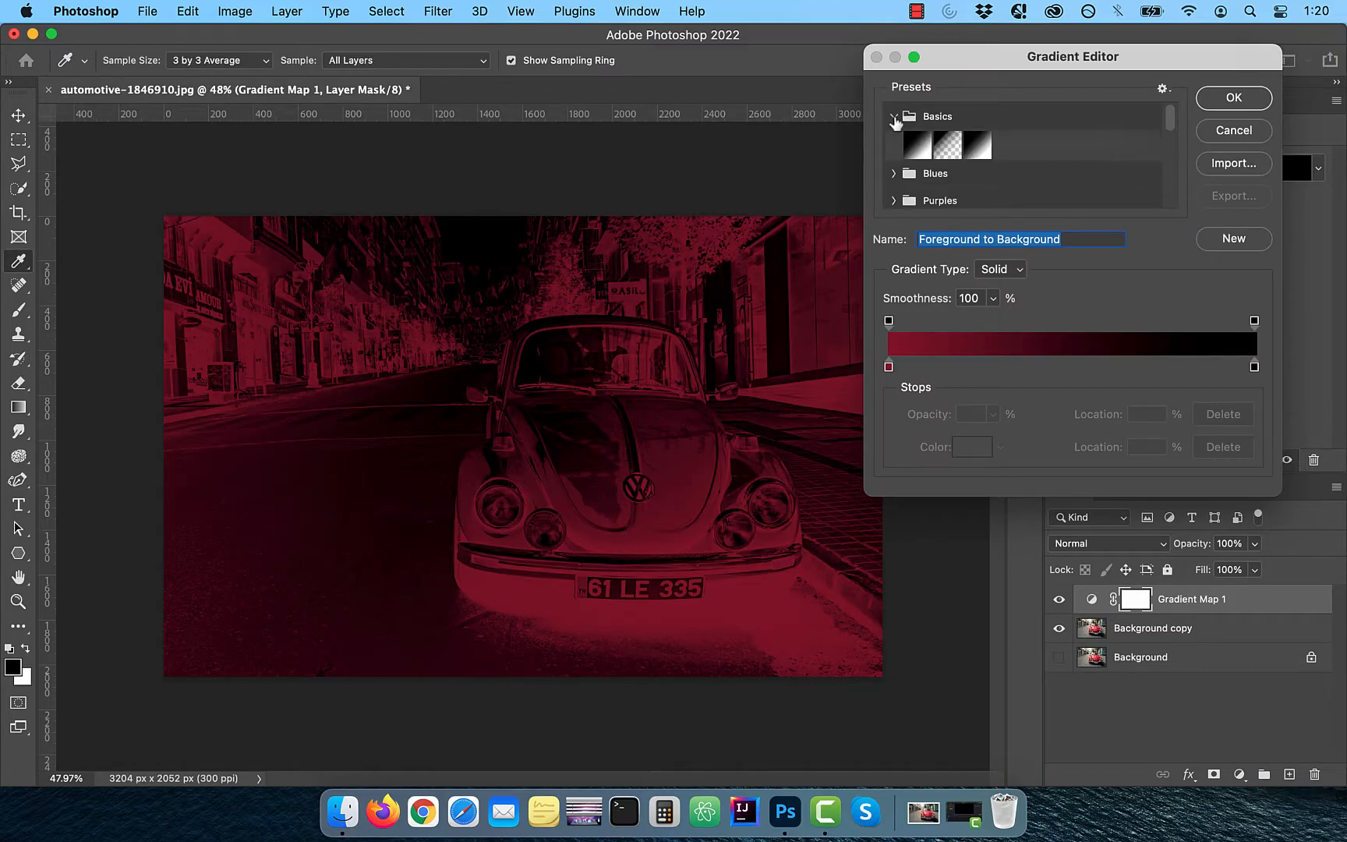
left_click(916, 146)
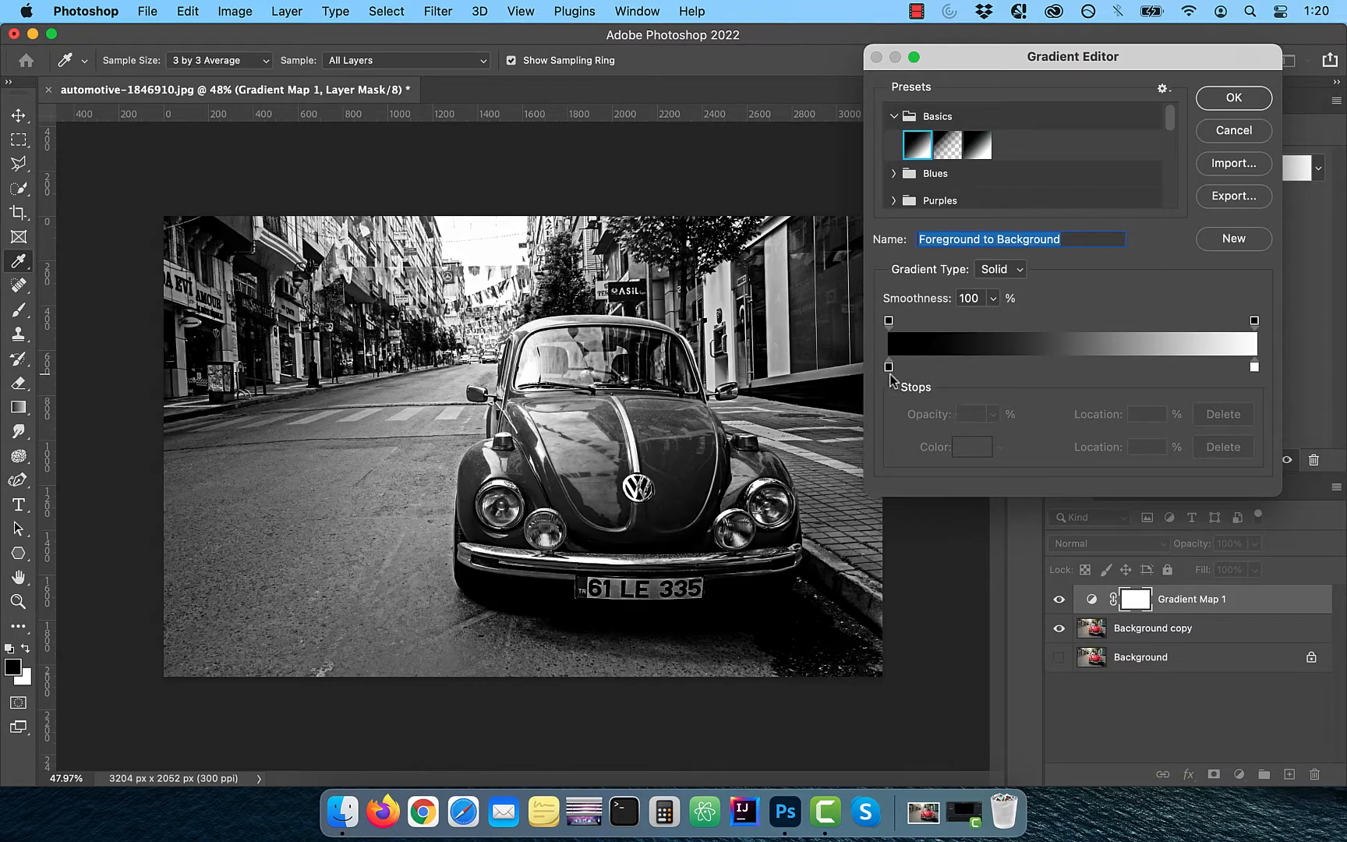
Move the black color stop to 50% location and confirm the gradient
left_click_drag(889, 368, 1036, 368)
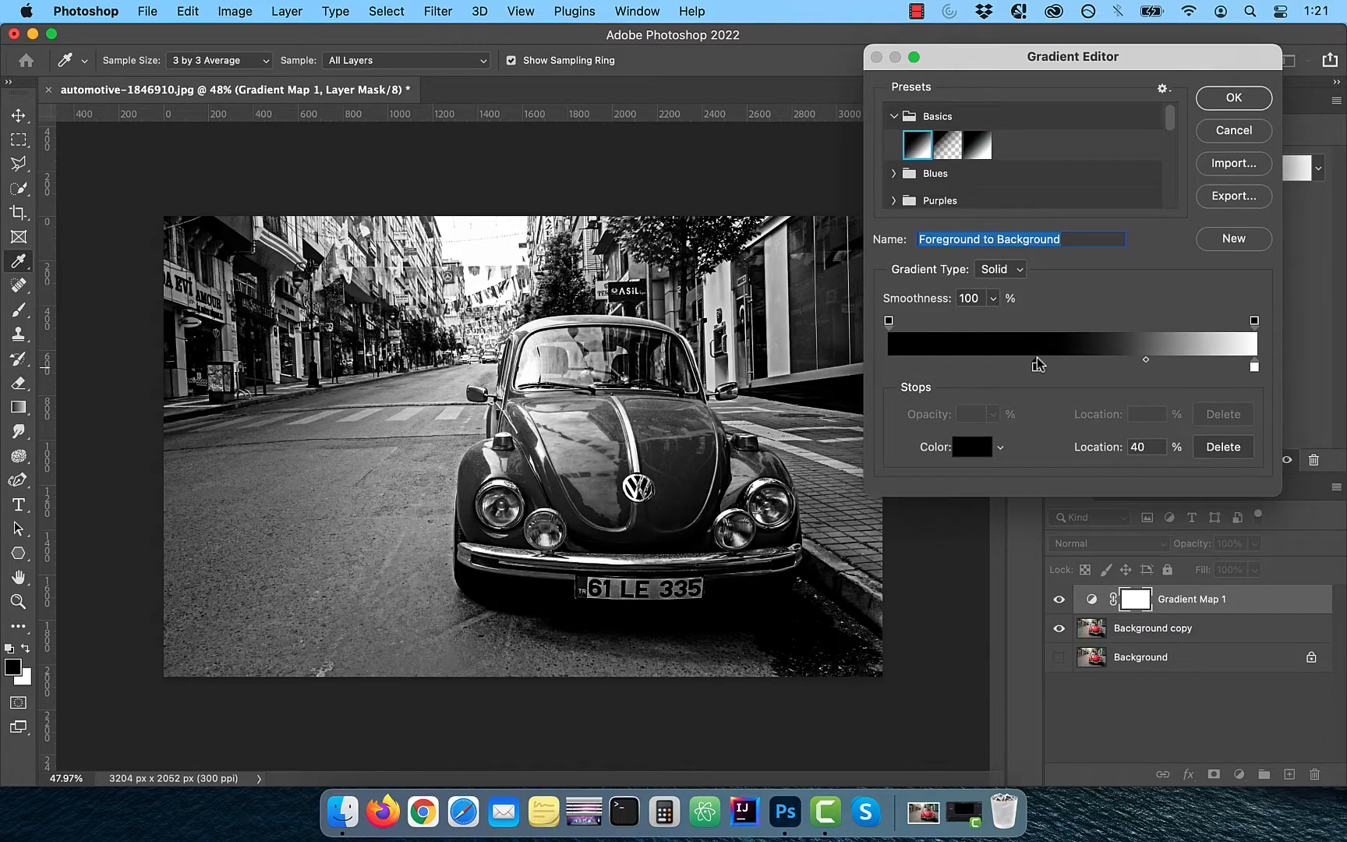
type("50")
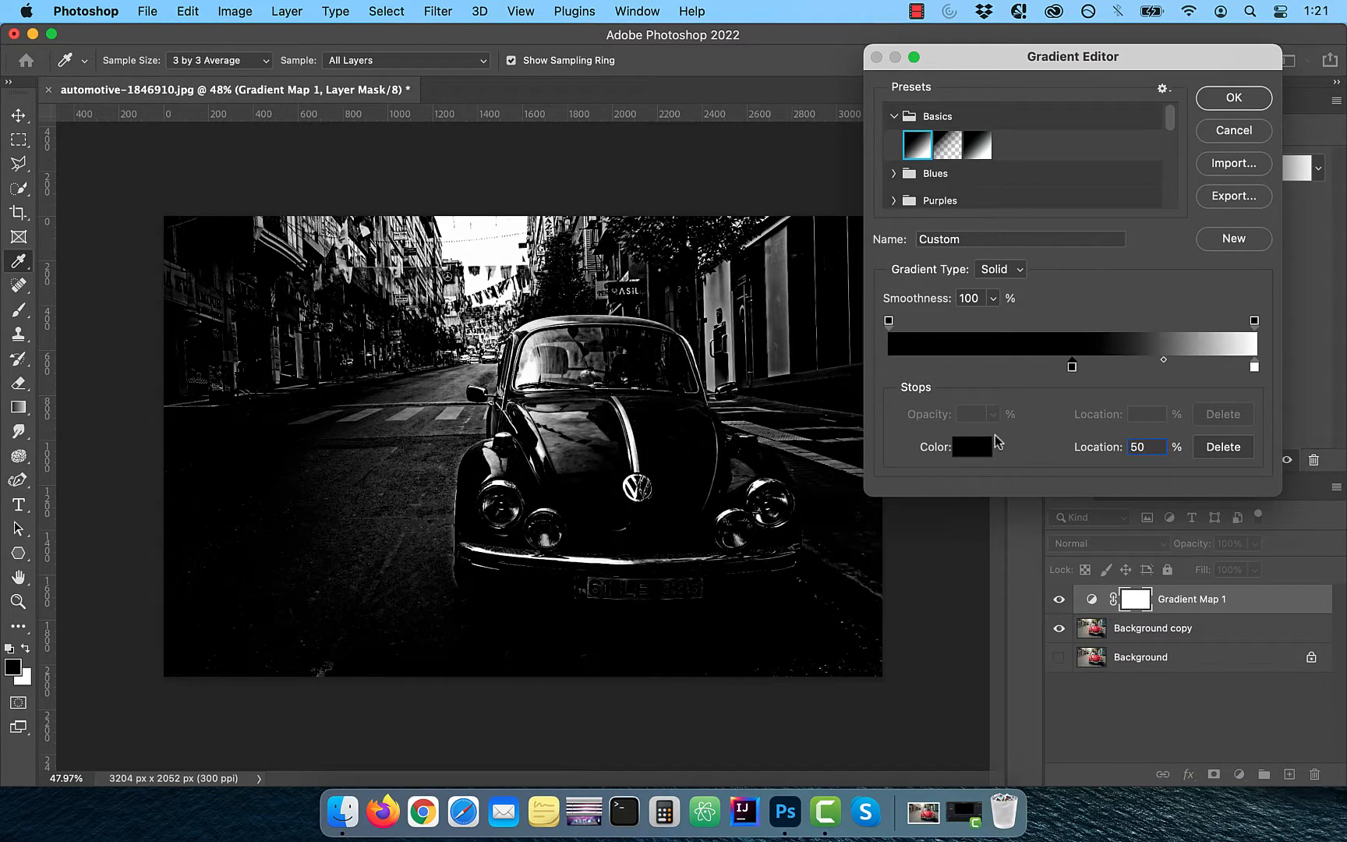
key("Return")
left_click(1234, 99)
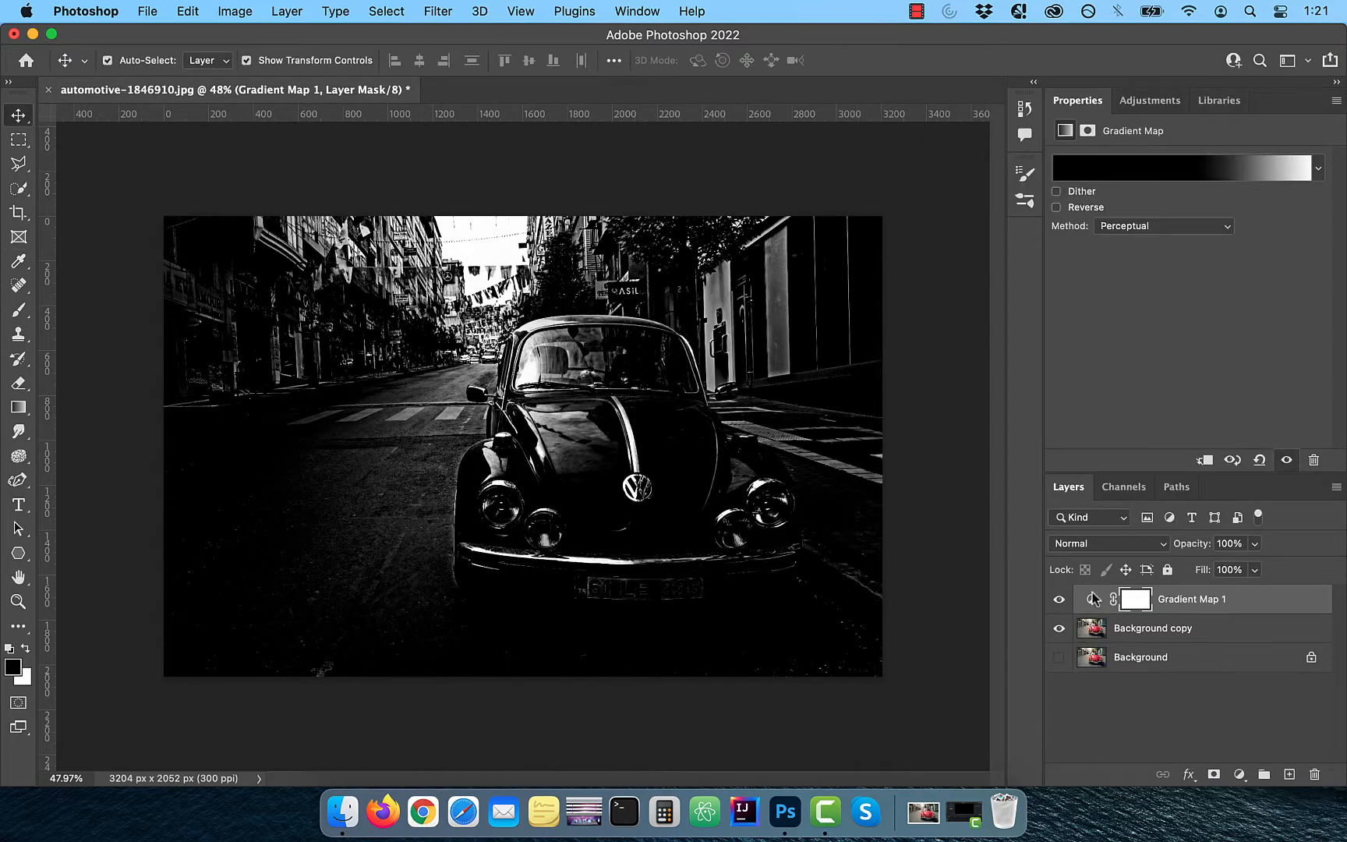
Load the Red channel as a selection and return to the layers list
left_click(1133, 488)
left_click(1112, 542)
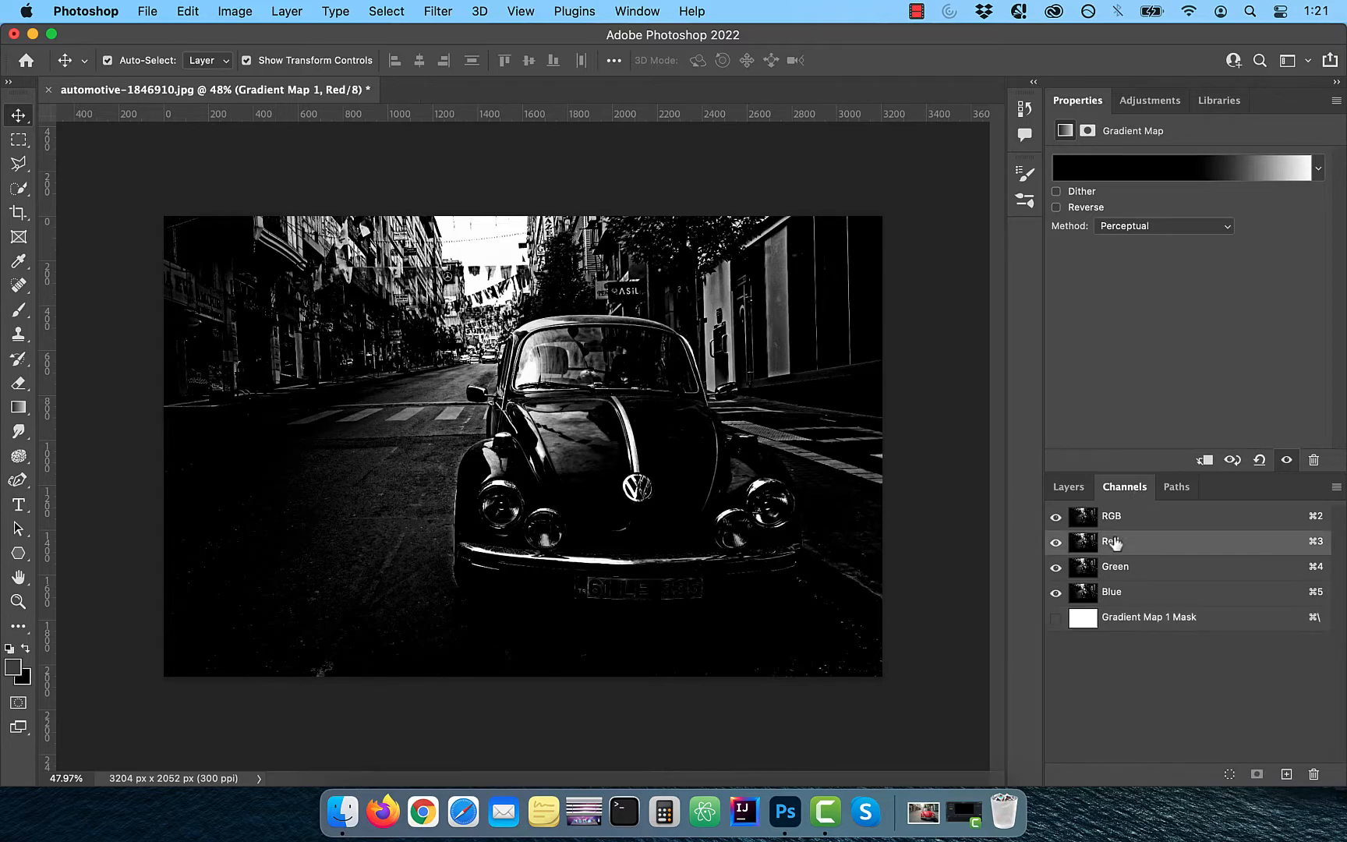
left_click(1230, 775)
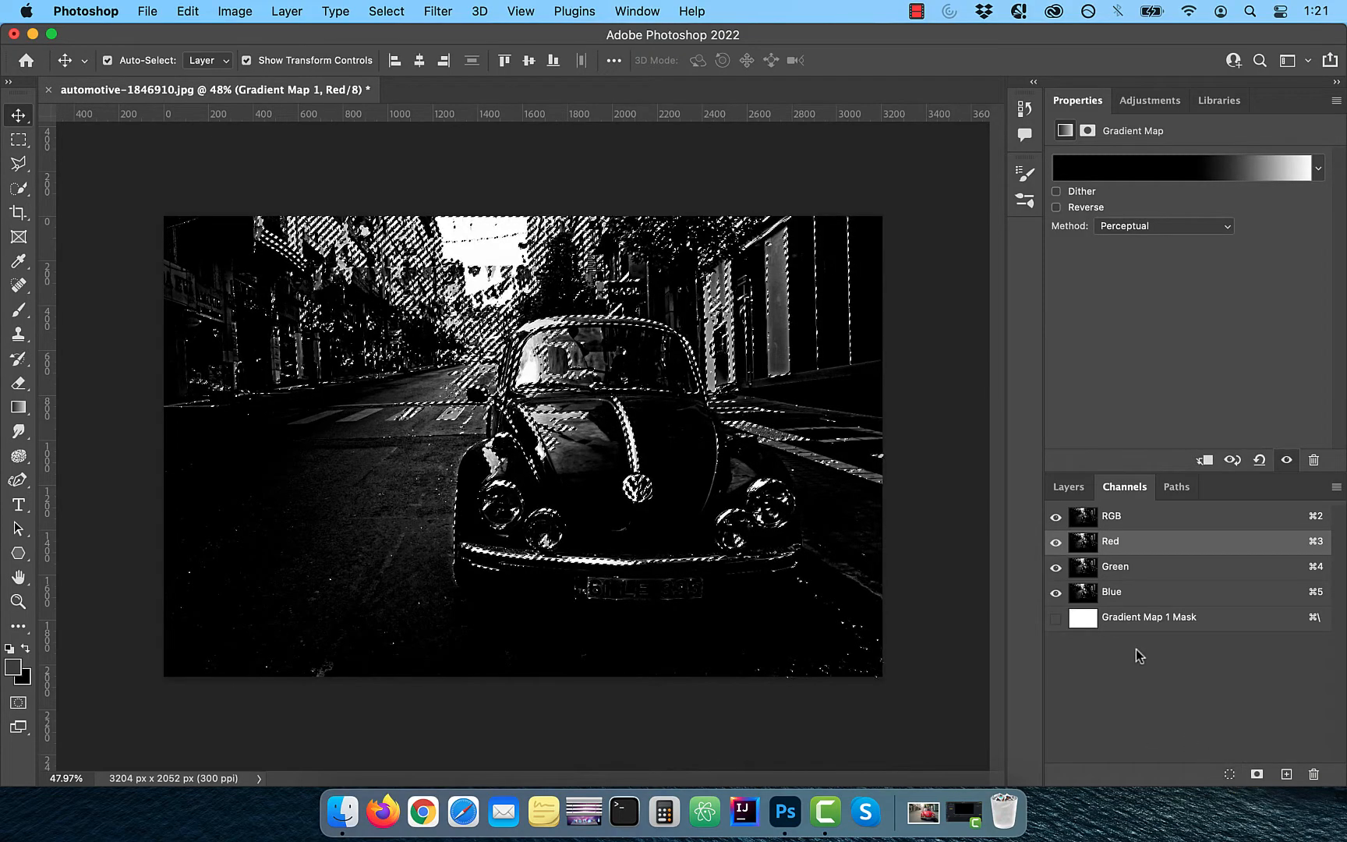
left_click(1068, 487)
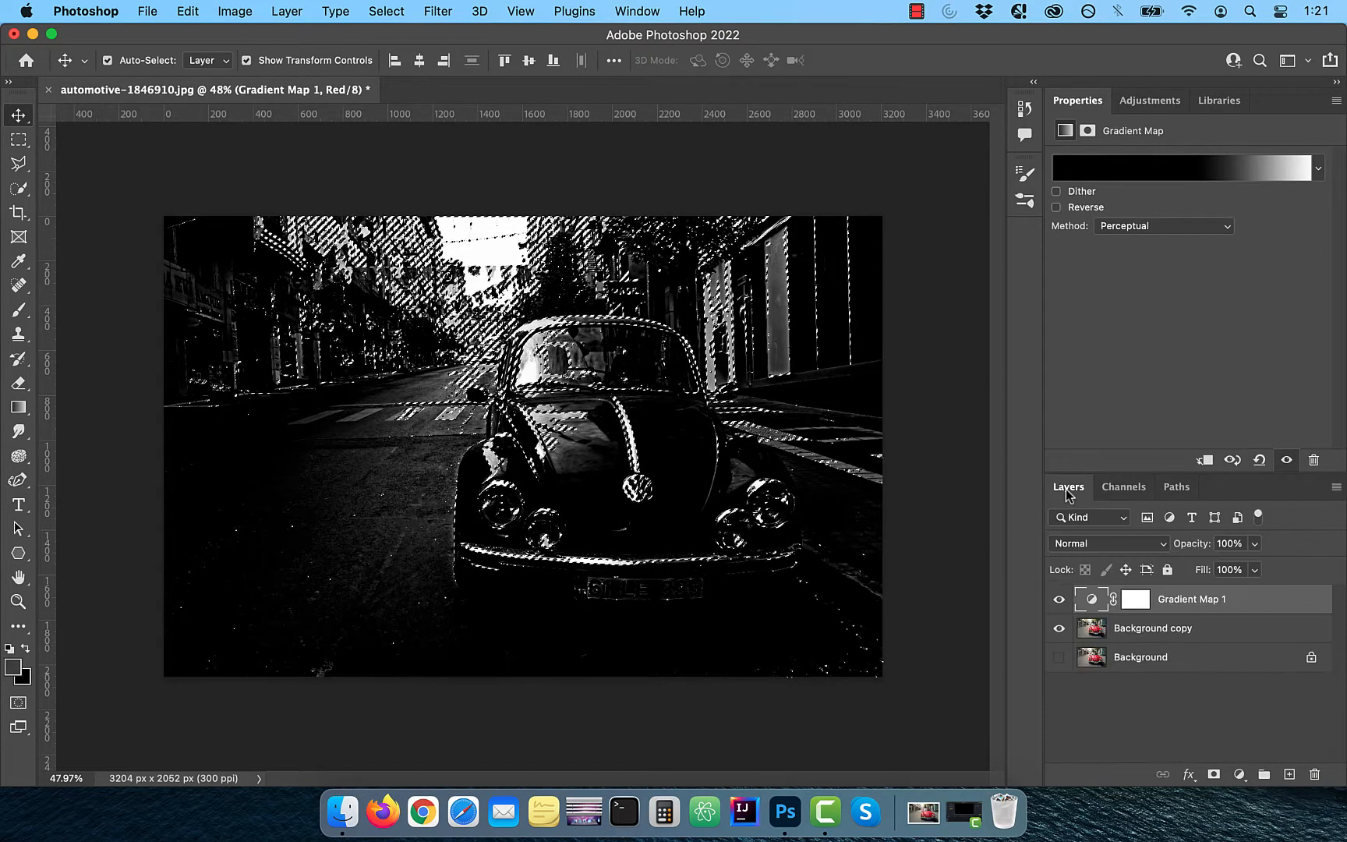
Hide and delete the Gradient Map 1 layer, keeping the selection active
left_click(1060, 600)
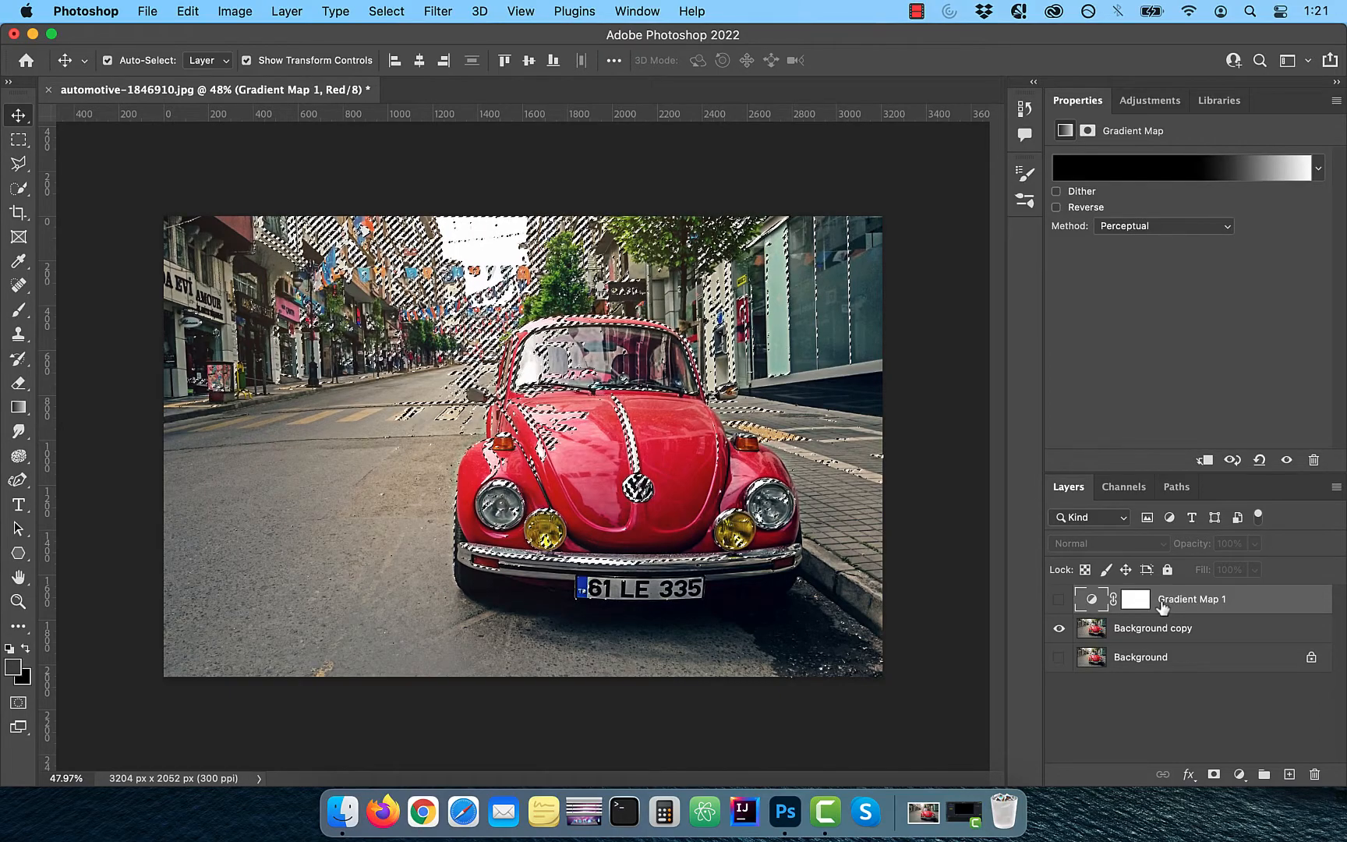
left_click_drag(1163, 606, 1313, 774)
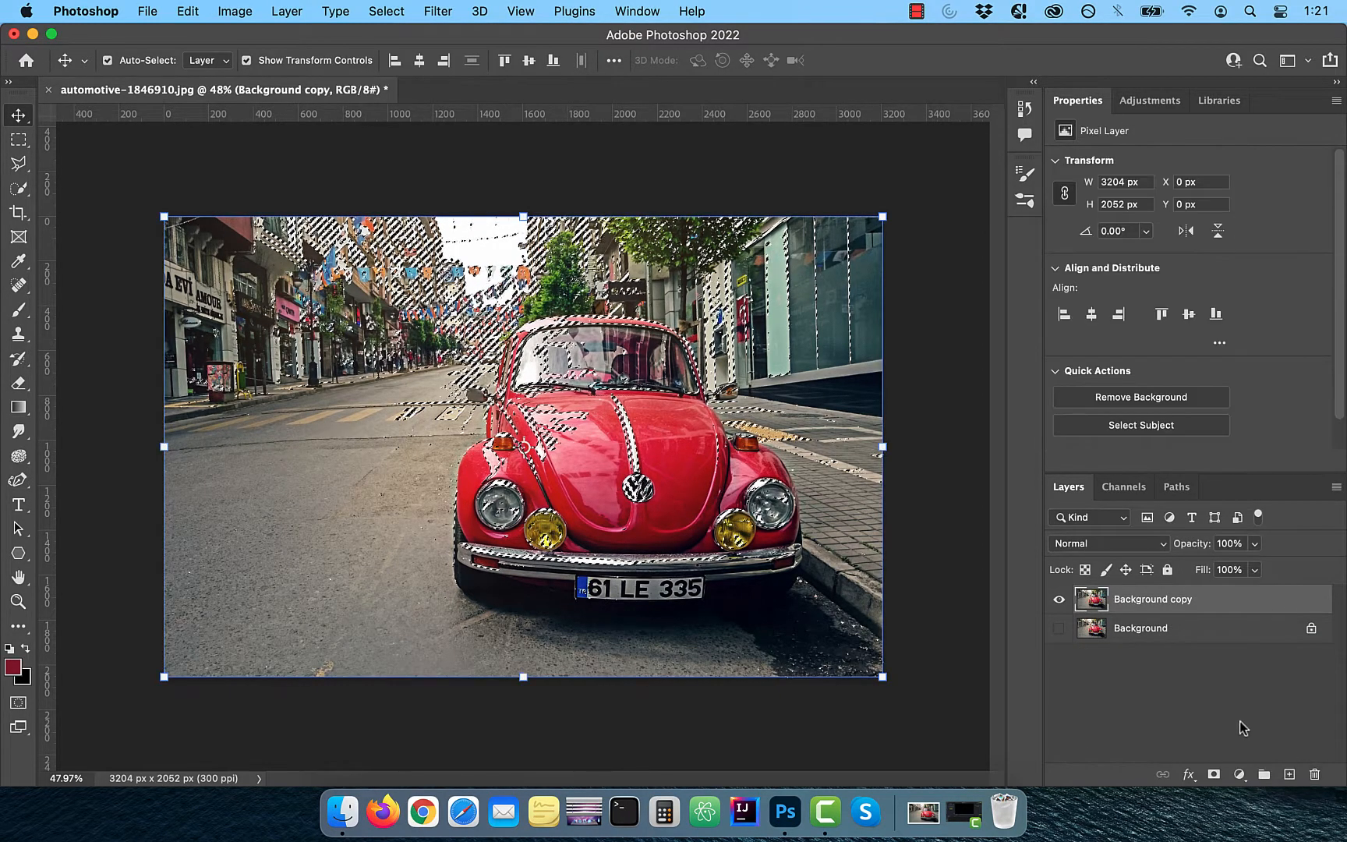
Add a Curves adjustment masked by the selection, lowering the white point and moving the black point inward
left_click(1241, 774)
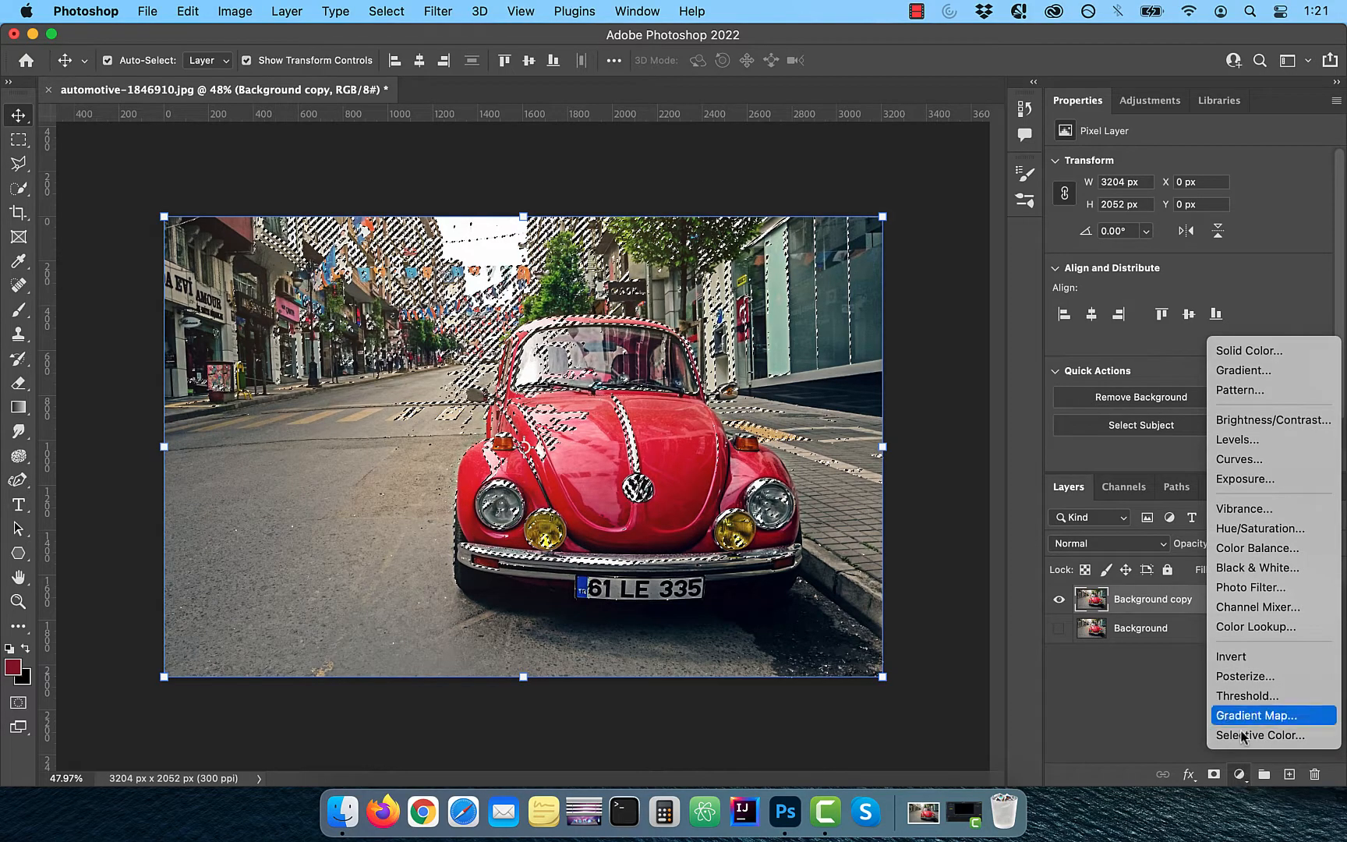
left_click(1186, 679)
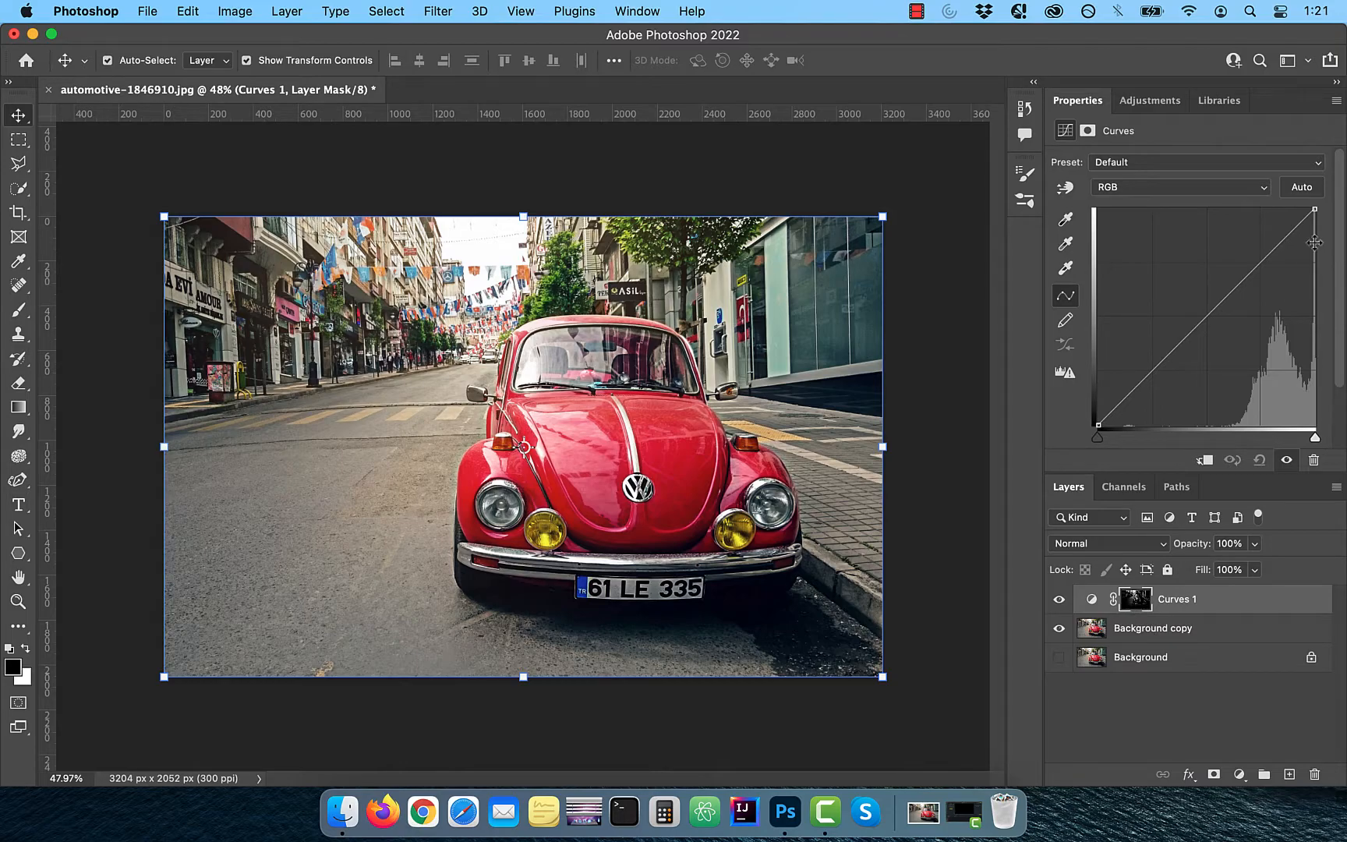
left_click_drag(1315, 209, 1316, 292)
left_click_drag(1099, 442, 1208, 440)
Toggle the Curves 1 layer visibility to compare and set its blend mode to Luminosity
left_click(1060, 600)
left_click(1060, 600)
left_click(1123, 543)
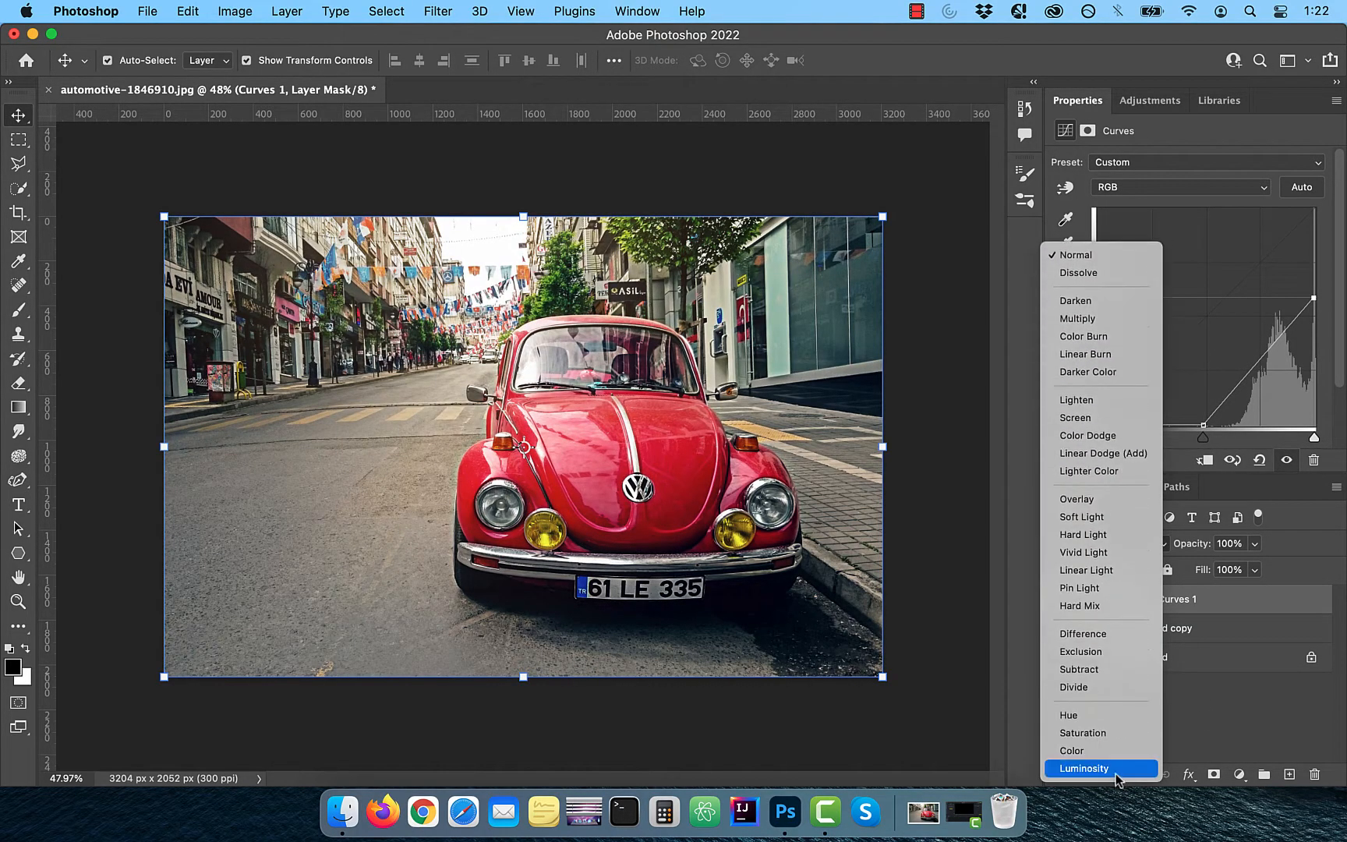
left_click(1117, 767)
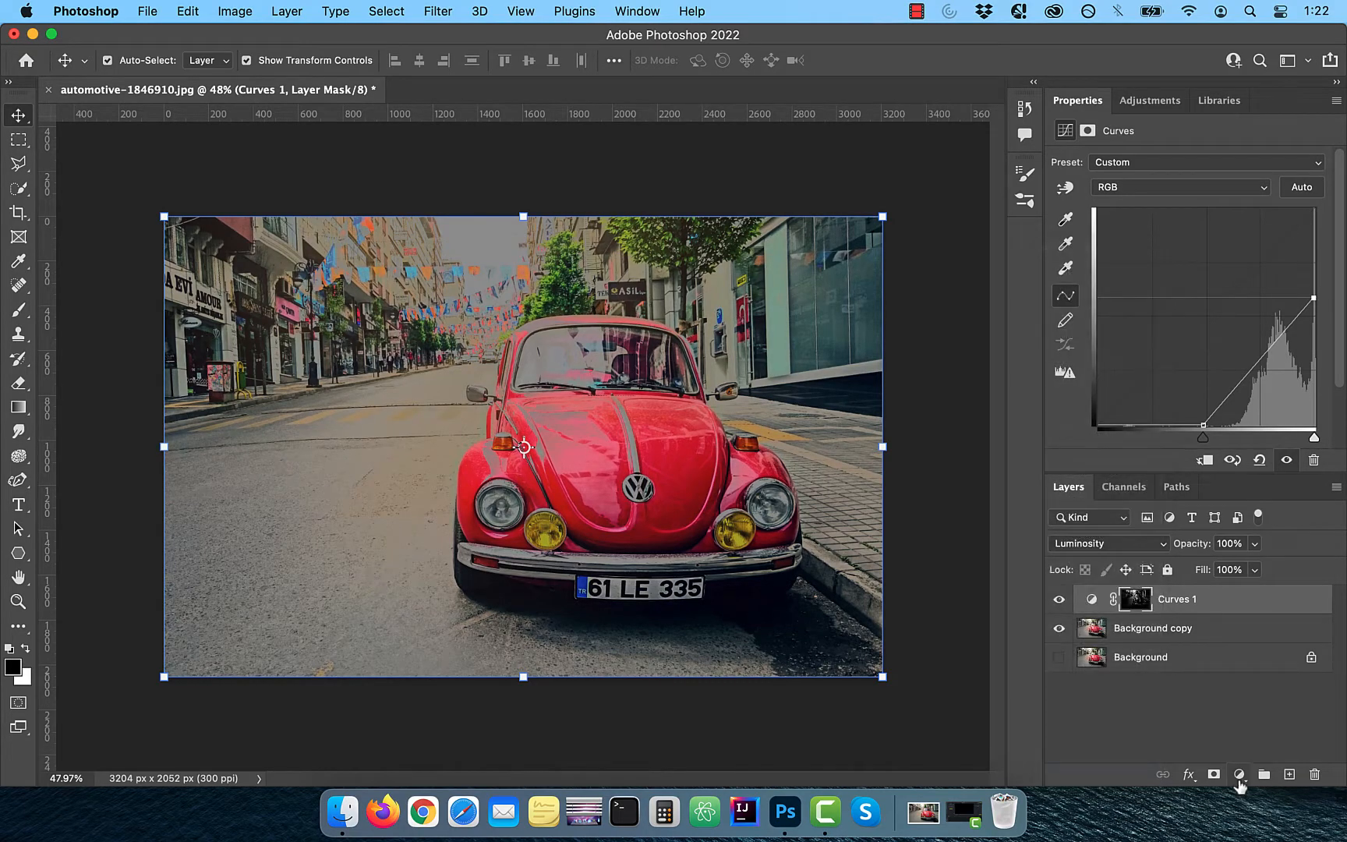
Add a Levels adjustment and set the black input level to about 58
left_click(1239, 774)
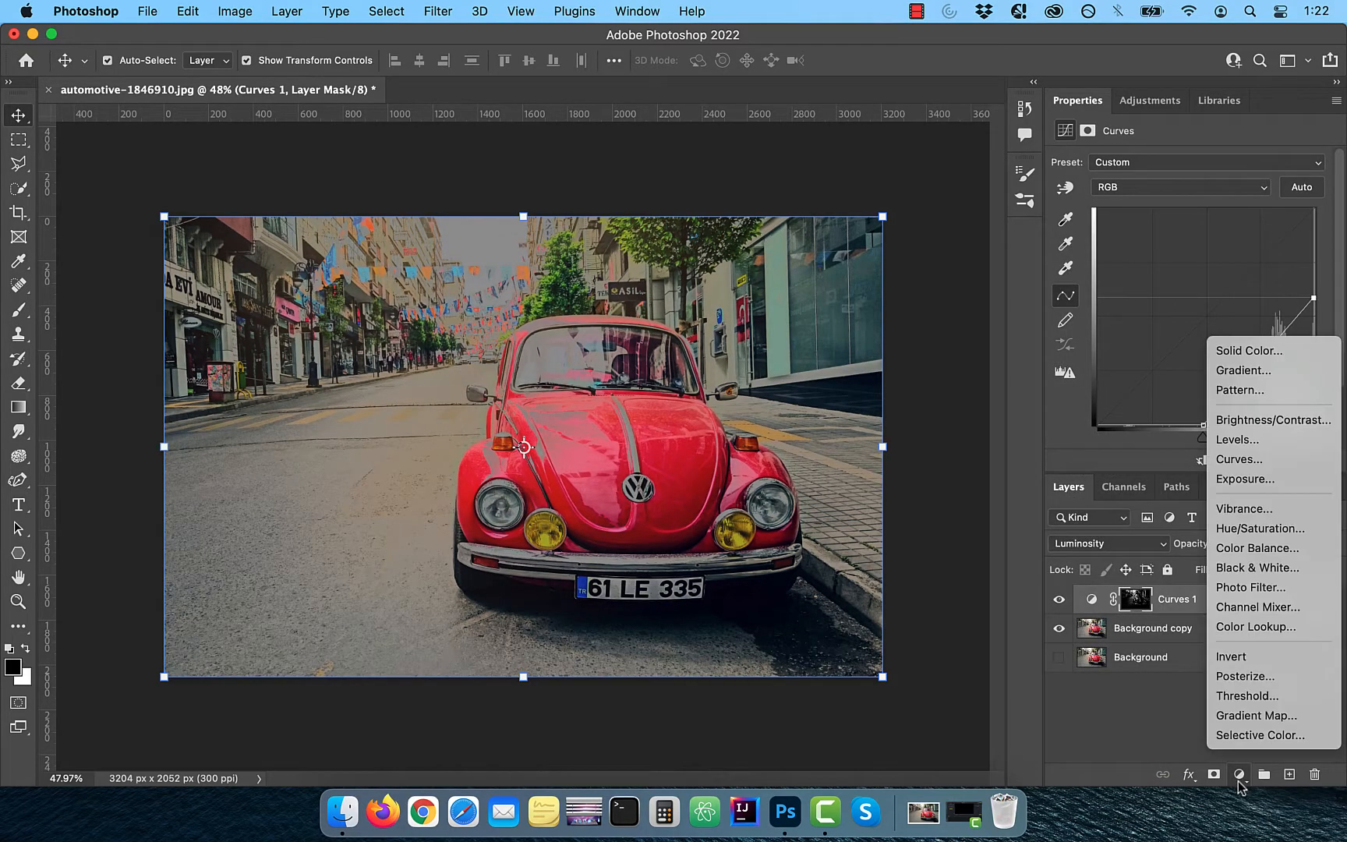
left_click(1251, 440)
left_click_drag(1089, 304, 1139, 301)
left_click_drag(1230, 301, 1233, 297)
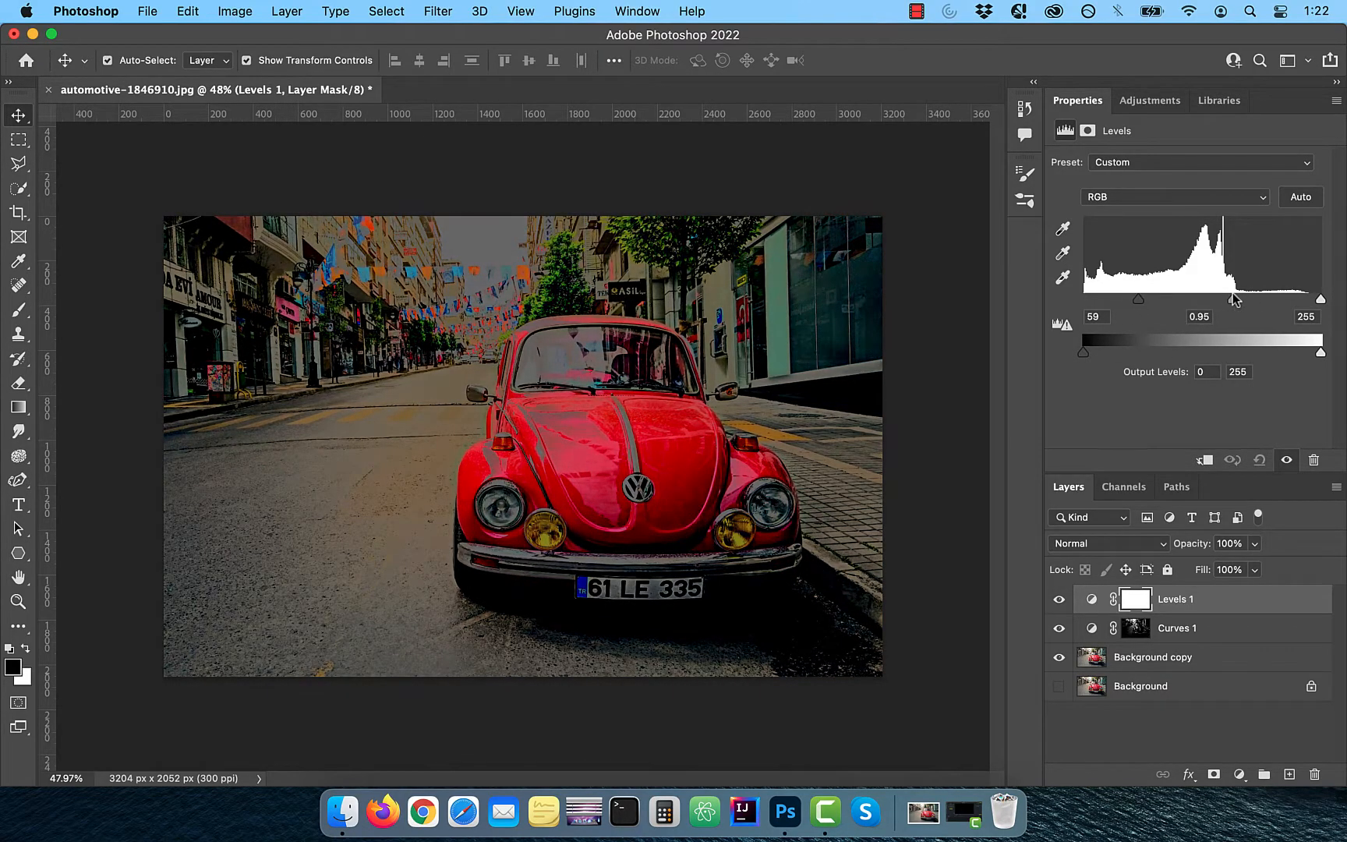
left_click_drag(1136, 302, 1135, 297)
Add a Photo Filter adjustment using Cooling Filter (80) at 70% density
left_click(1239, 774)
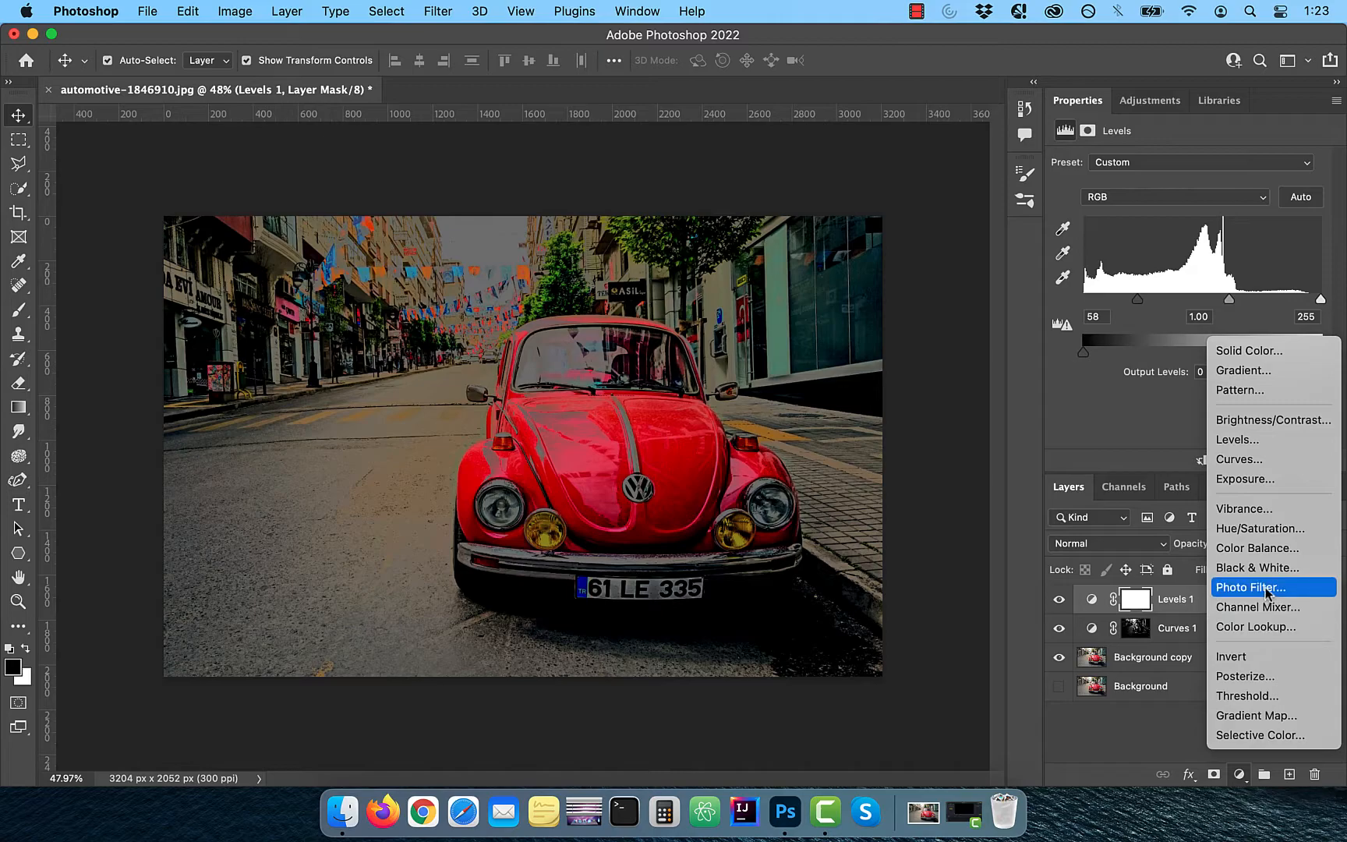
left_click(1251, 587)
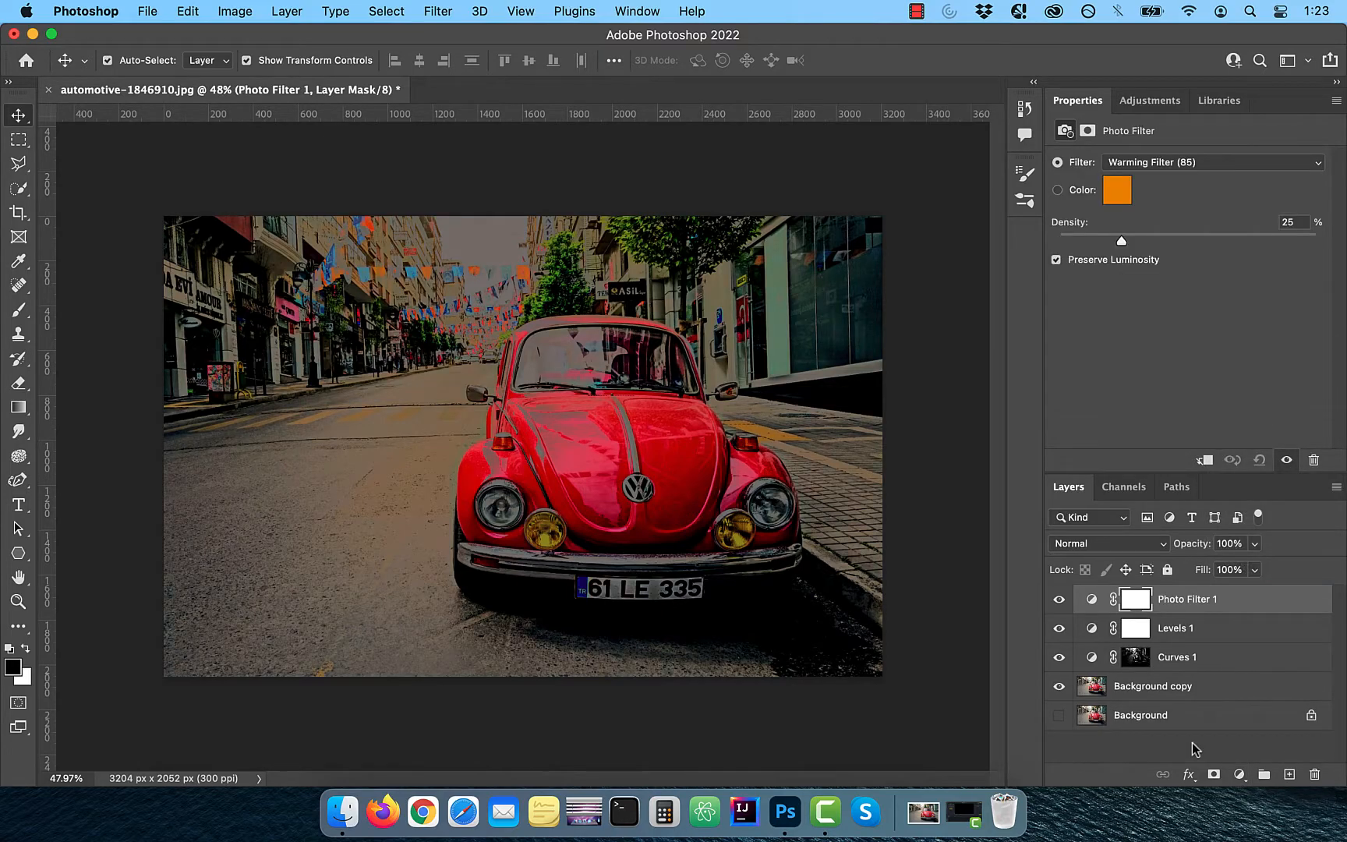
left_click(1176, 168)
left_click(1199, 205)
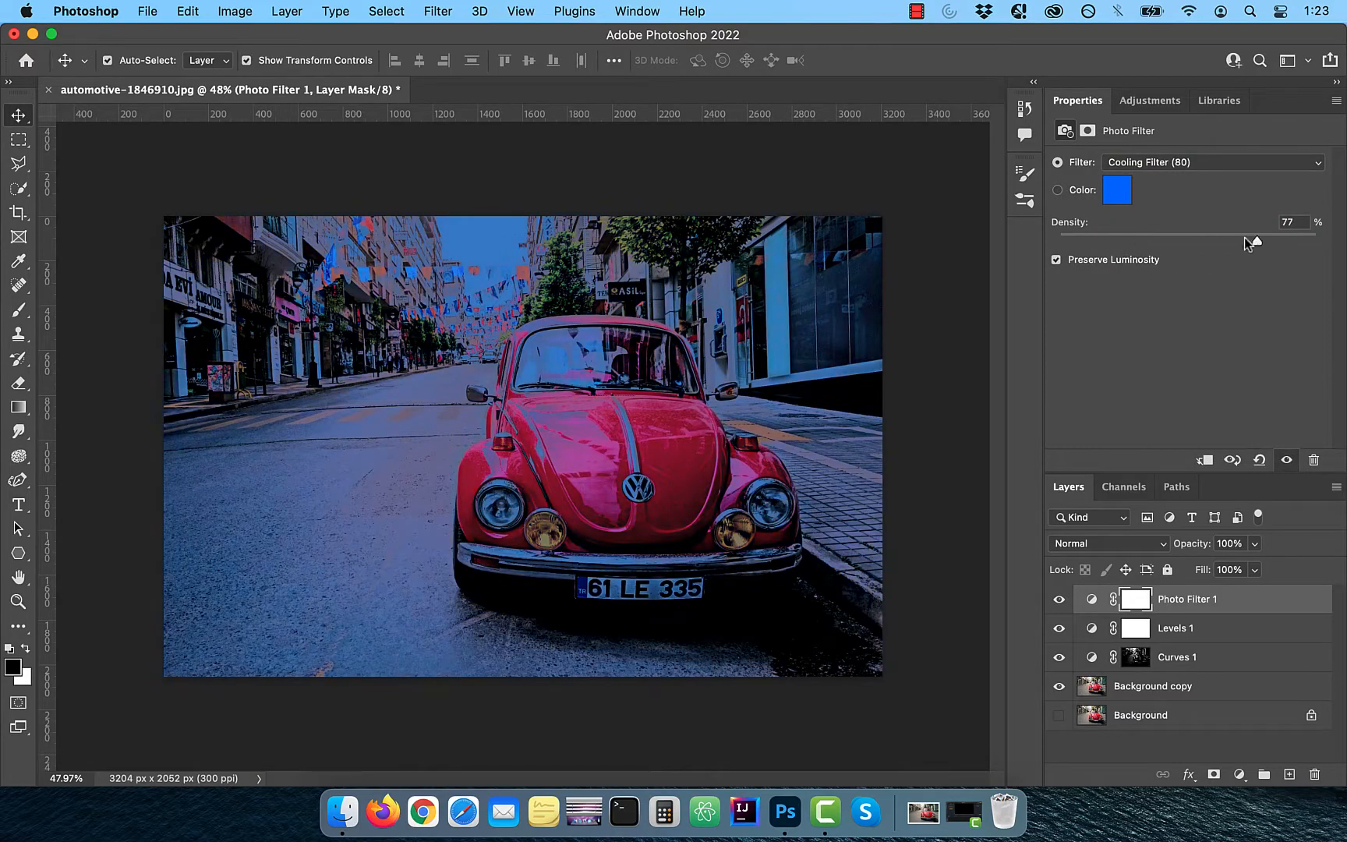
Open the Photo Filter's blending options and split the Underlying Layer black slider to 0/74
left_click(1191, 775)
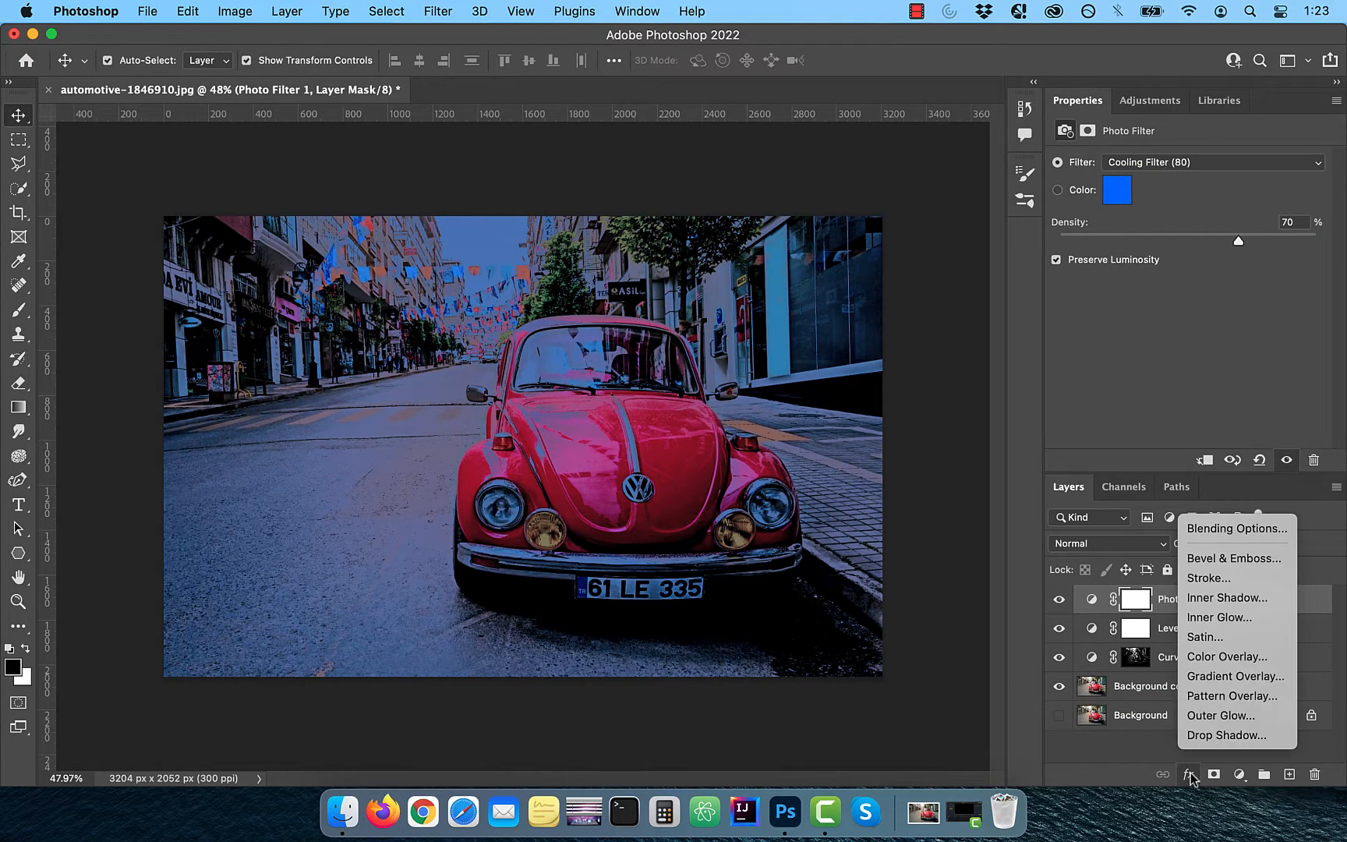
left_click(1237, 529)
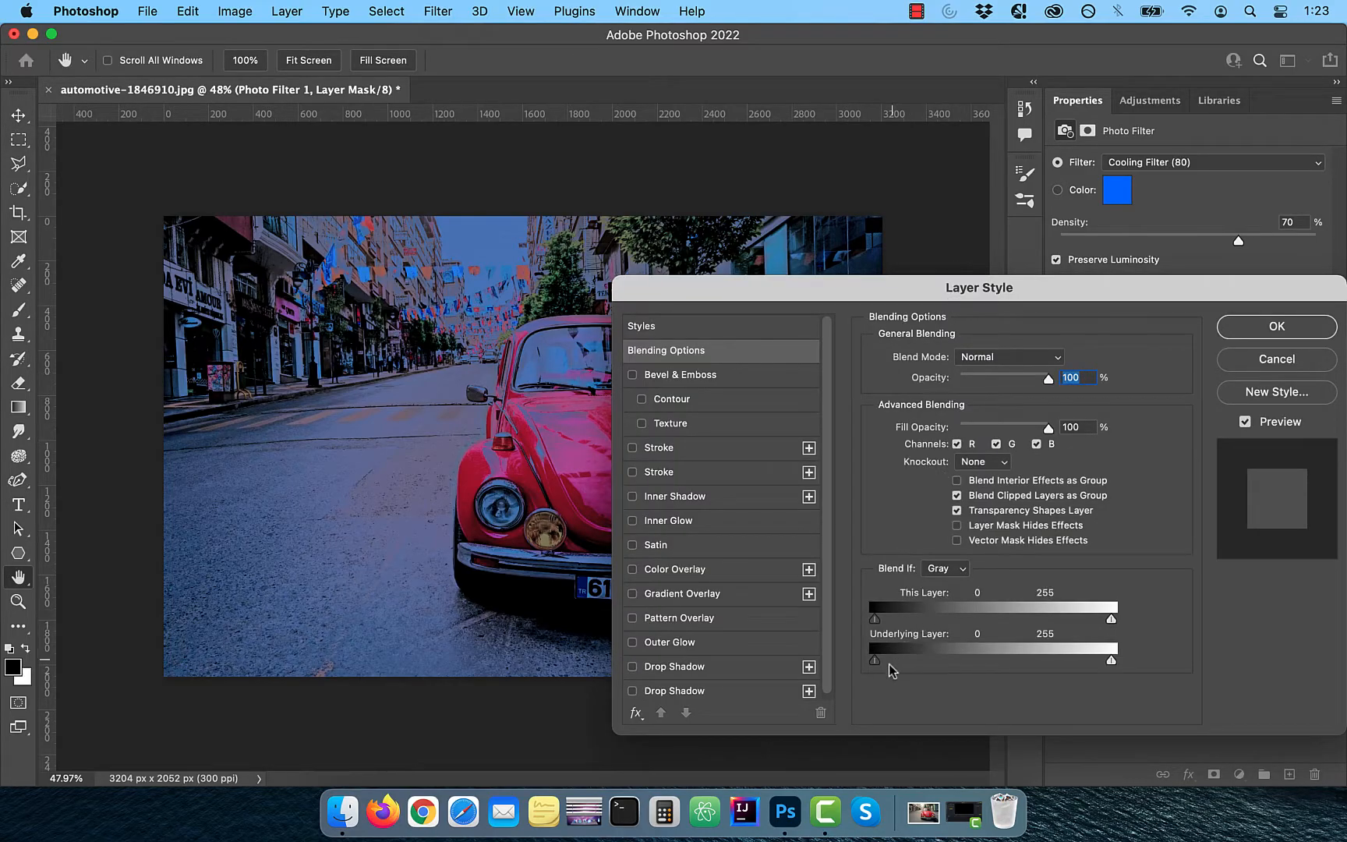
left_click_drag(874, 660, 949, 654)
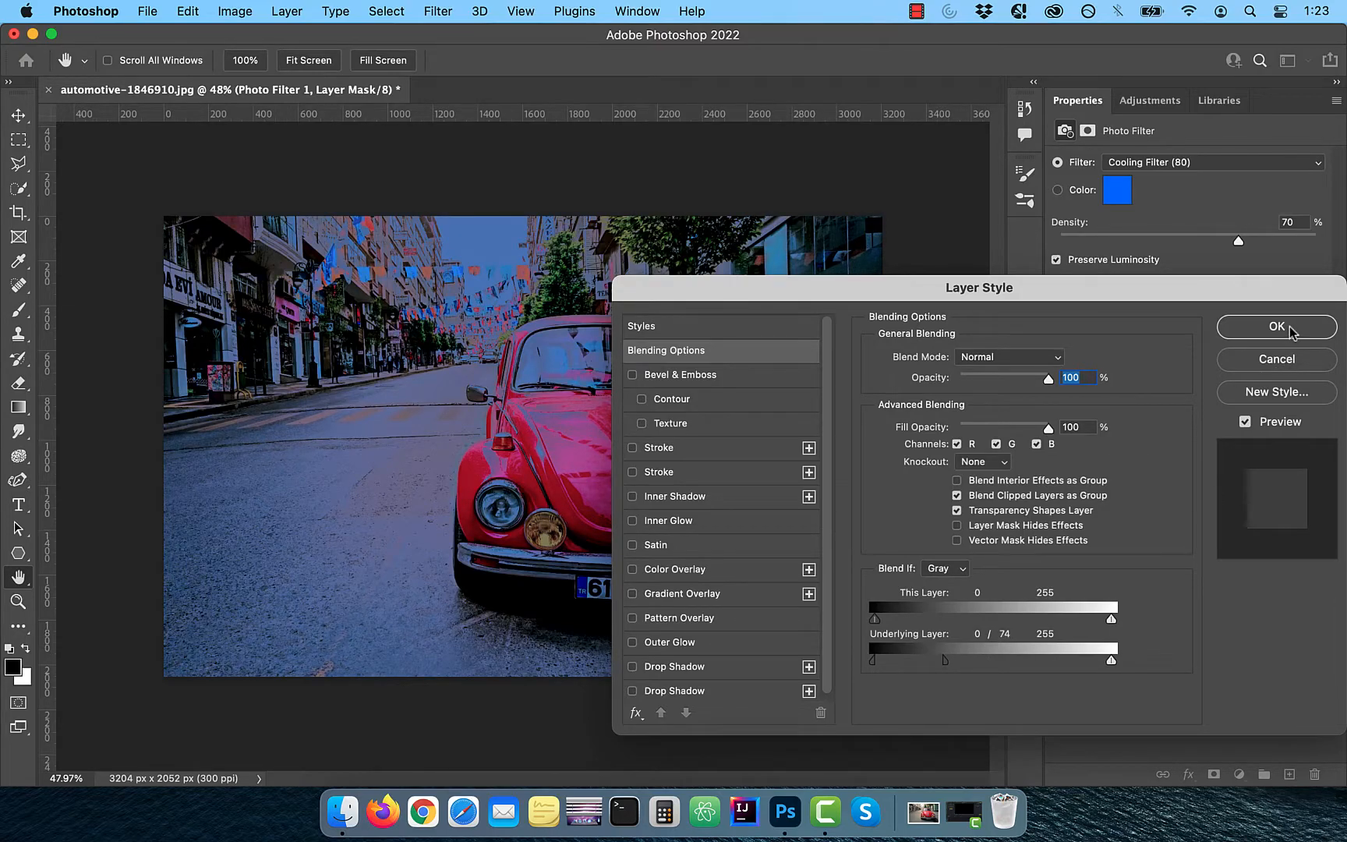
left_click(1277, 327)
Add a second Curves adjustment with a darkening midtone curve and set its blend mode to Luminosity
left_click(1239, 774)
left_click(1228, 463)
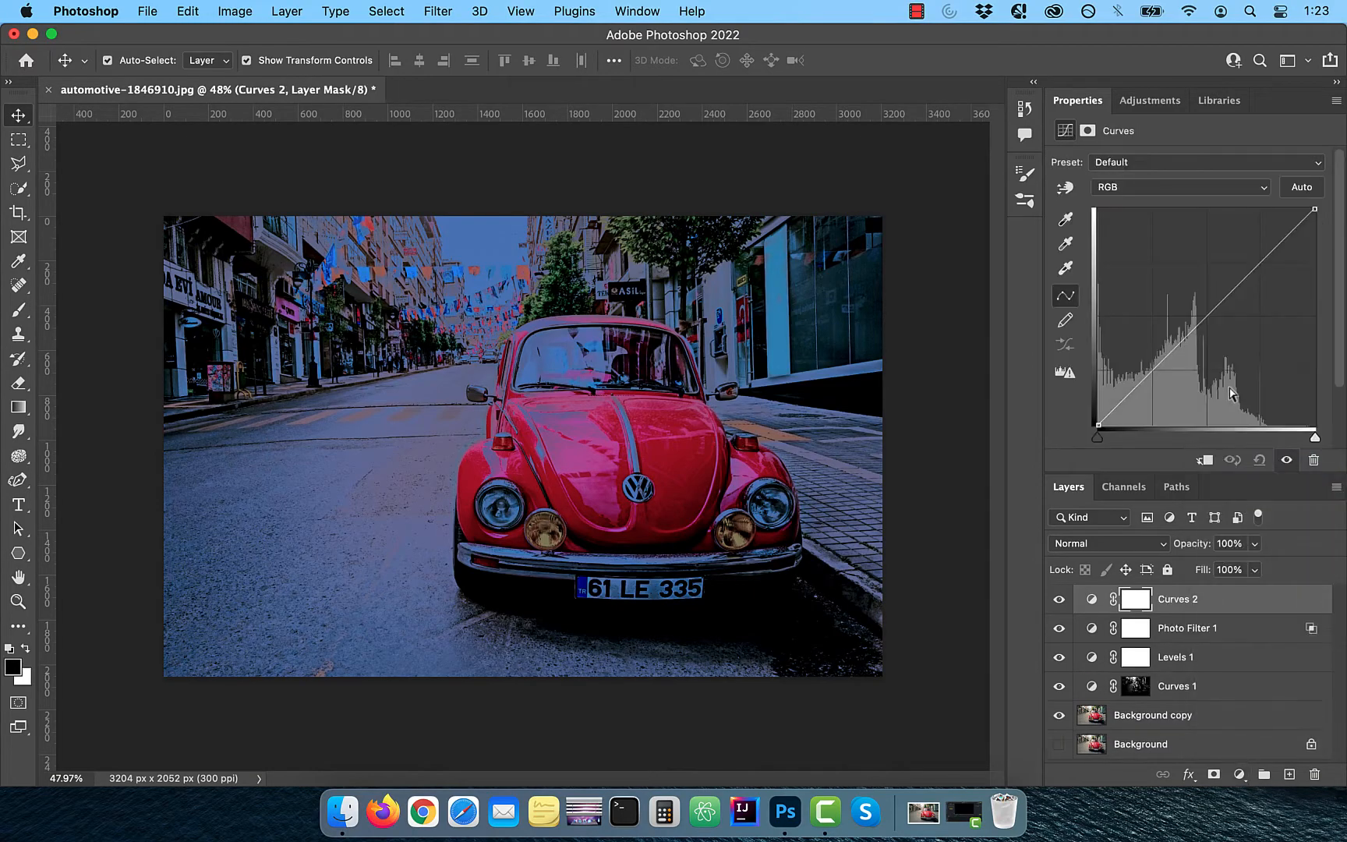
left_click_drag(1203, 320, 1228, 334)
key("alt+shift+y")
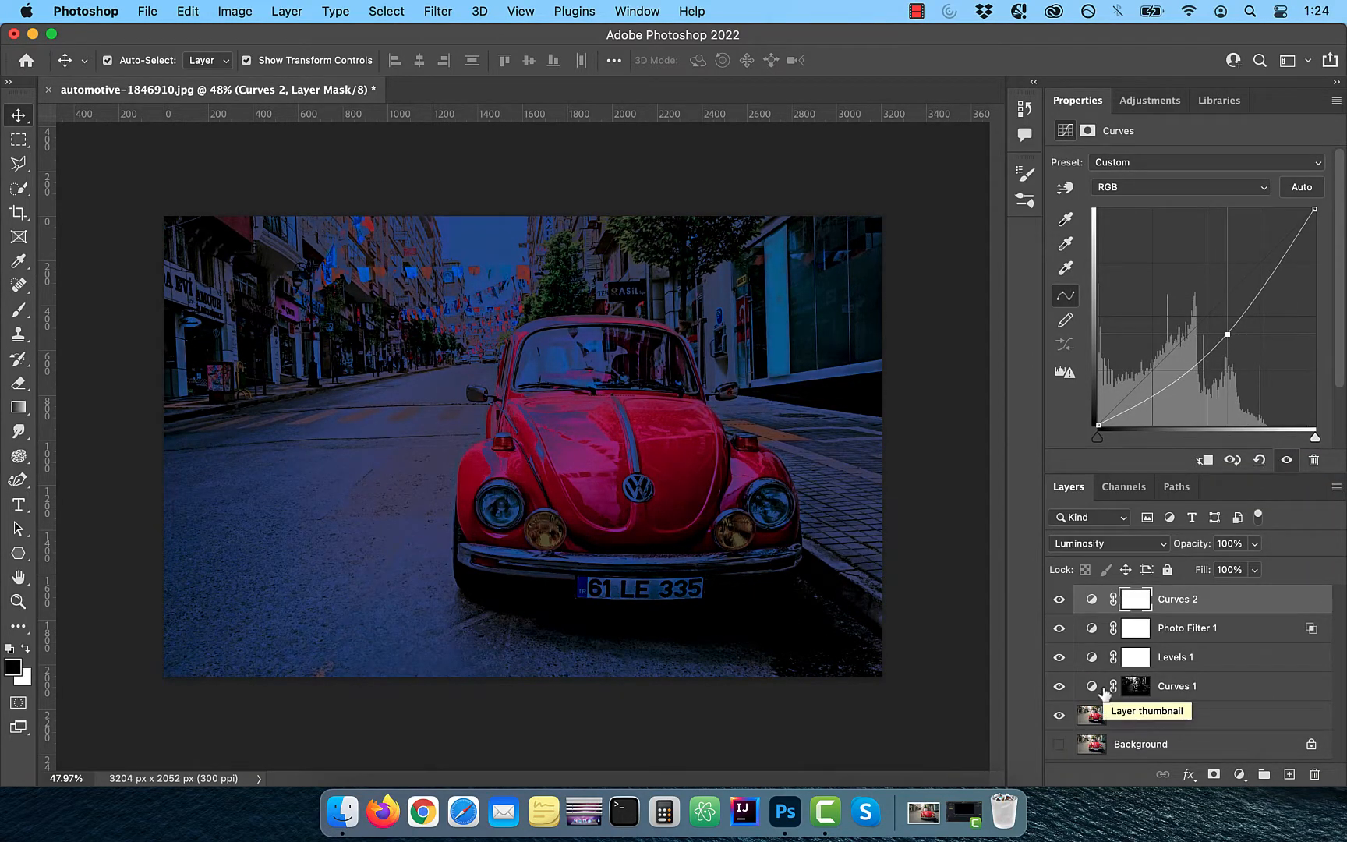
Add a Color Balance adjustment and shift the midtones toward cyan
left_click(1239, 774)
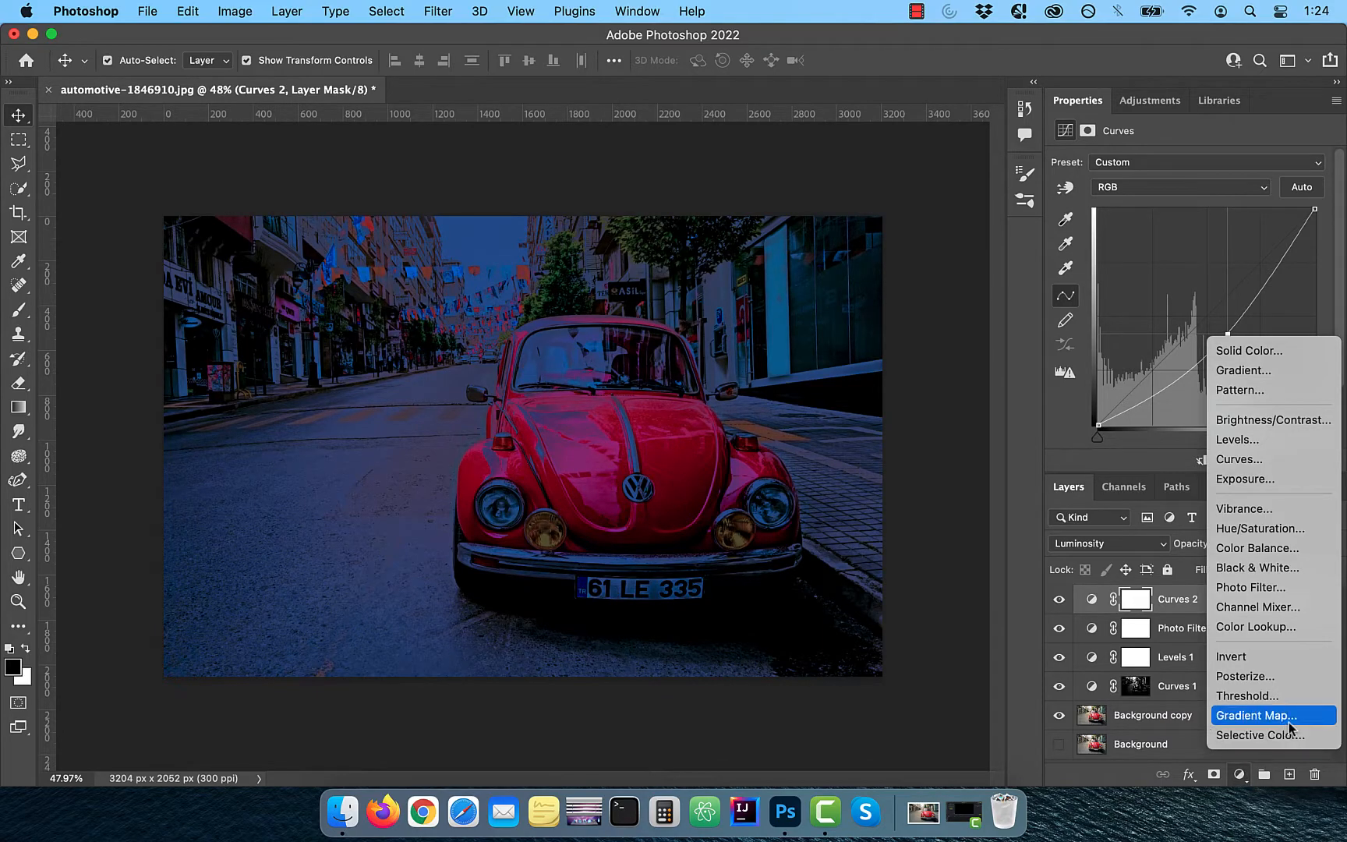
left_click(1285, 548)
left_click_drag(1164, 205, 1068, 222)
Switch Color Balance to Shadows and adjust its color sliders
left_click(1167, 162)
left_click(1161, 145)
left_click_drag(1163, 237, 1154, 269)
left_click_drag(1068, 206, 1137, 207)
Set the highlights color balance to Cyan-Red -25, Magenta-Green -8 and Yellow-Blue +3
left_click(1160, 162)
left_click(1160, 196)
left_click_drag(1164, 237, 1167, 269)
scroll(1218, 640, "down", 1)
scroll(1219, 639, "up", 1)
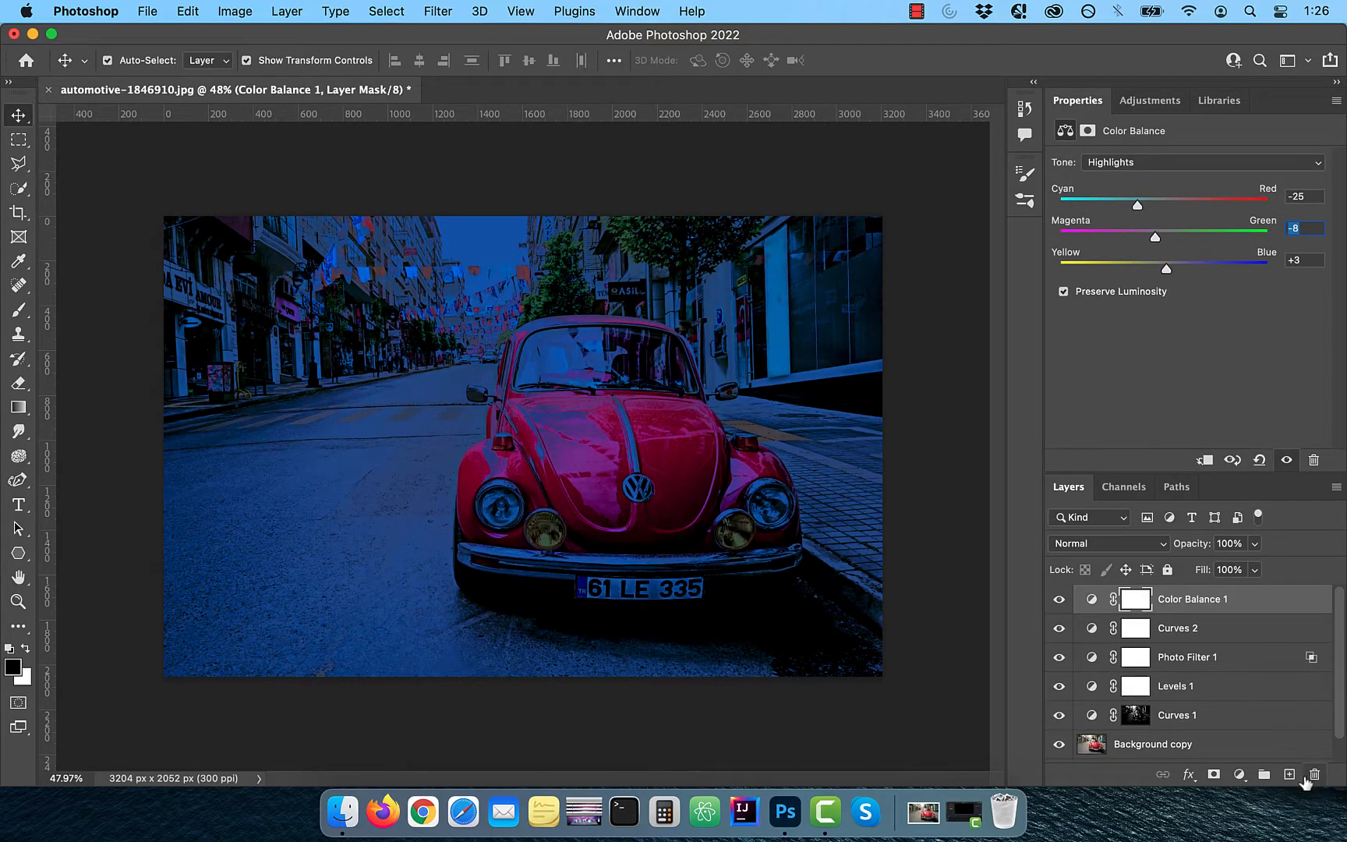
Create a new empty layer and sample the car's red paint as the foreground color
left_click(1289, 774)
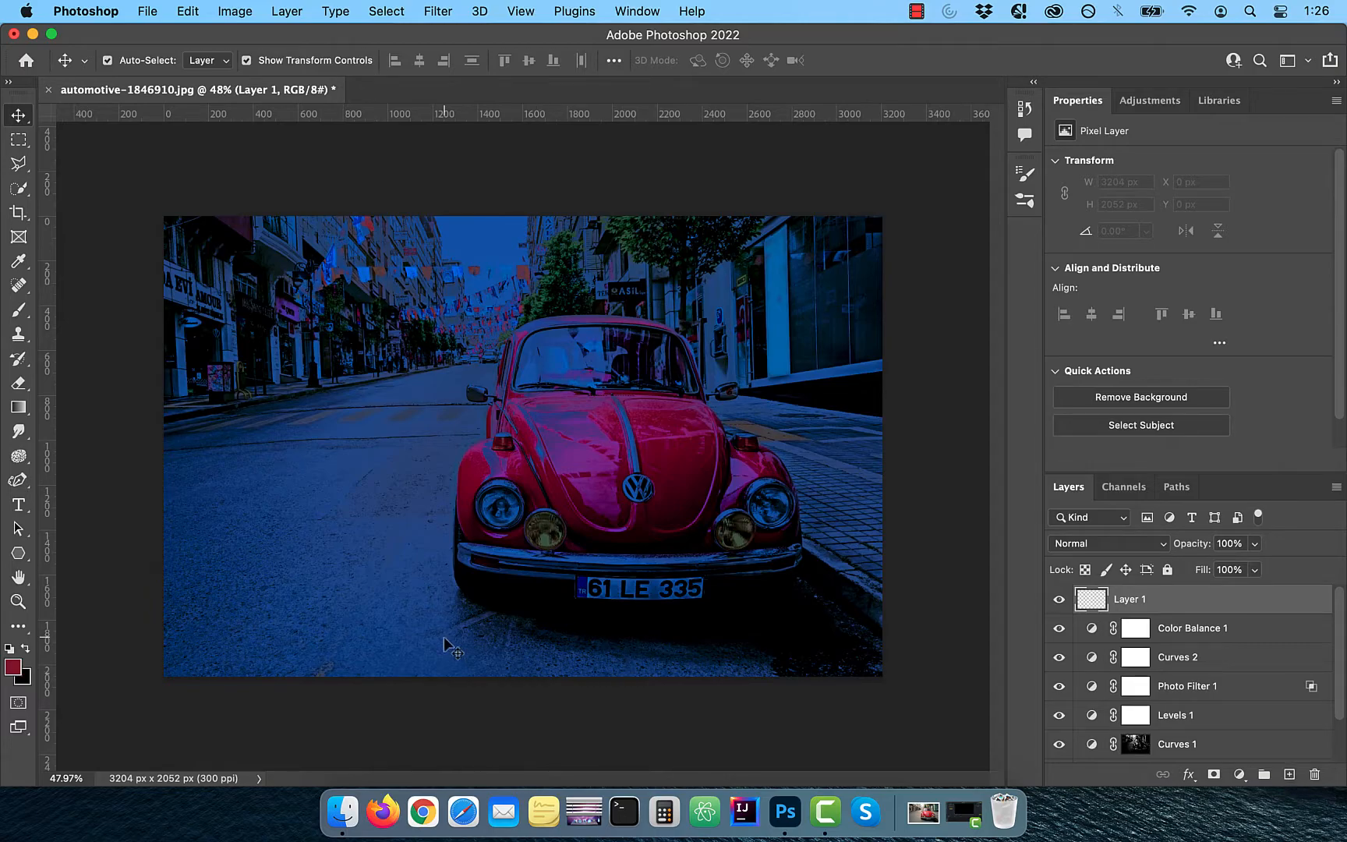
left_click(11, 668)
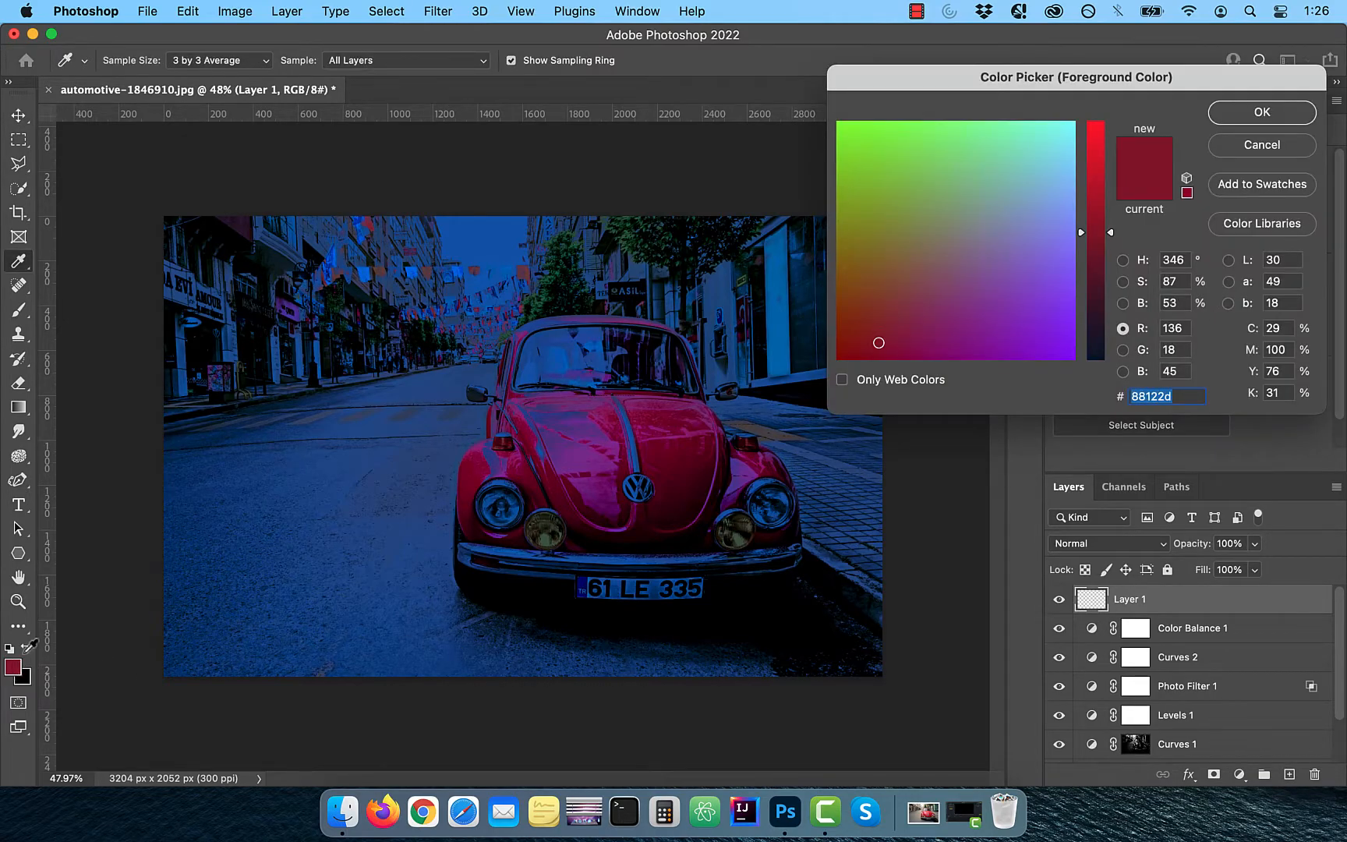
left_click(661, 467)
left_click(1264, 114)
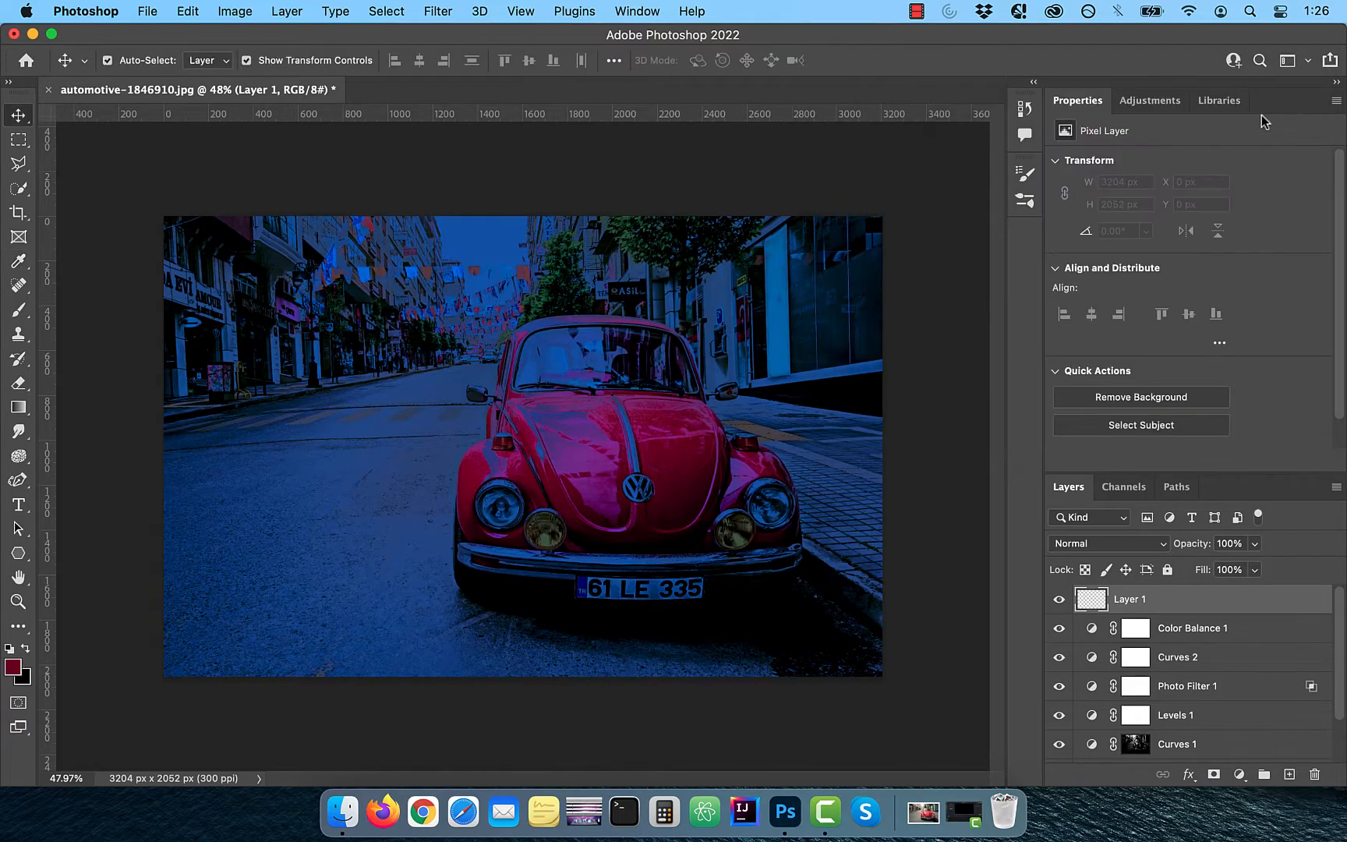
Select the Brush tool, set flow to 5%, and paint a soft stroke over the car's hood
left_click(20, 315)
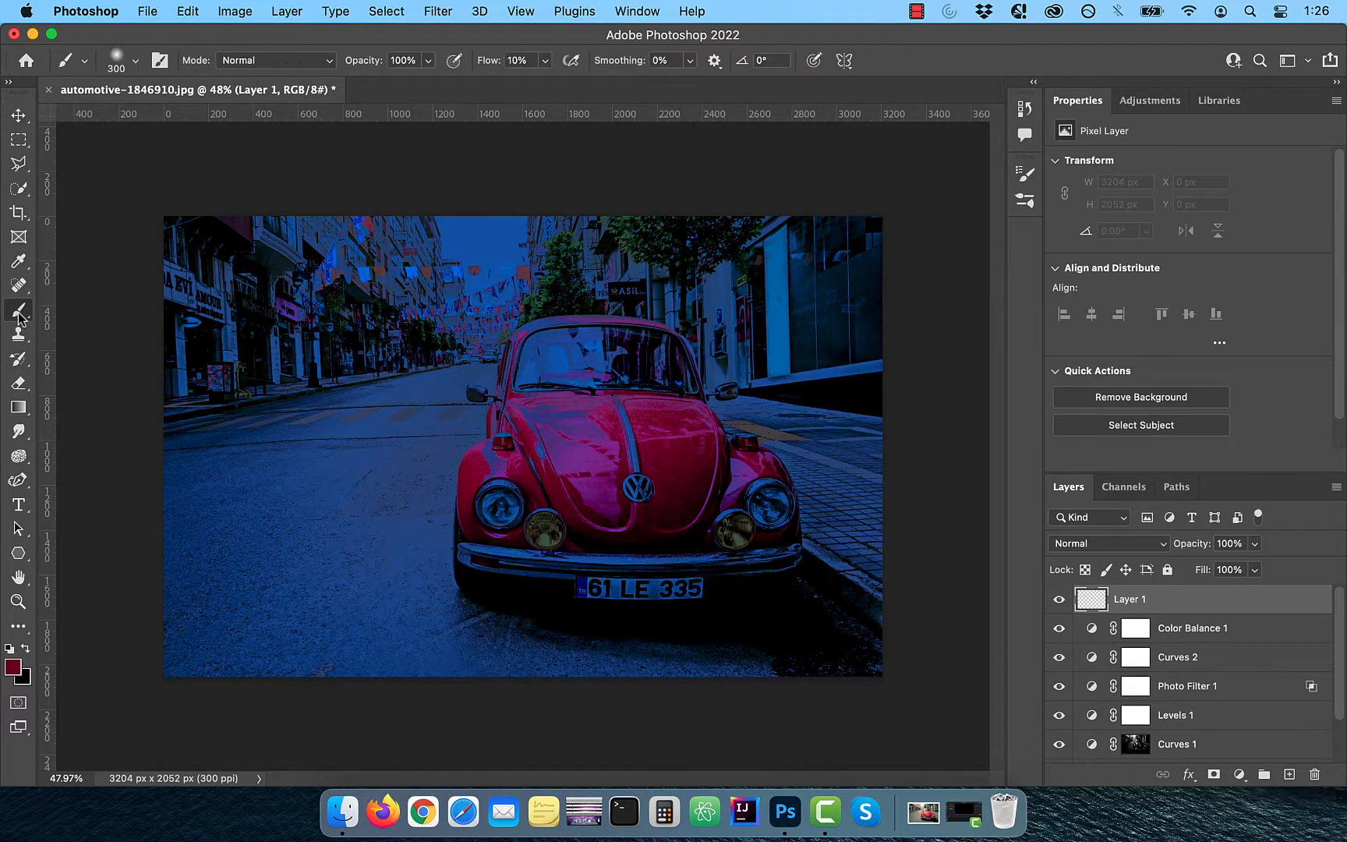
left_click_drag(517, 66, 485, 72)
mouse_move(594, 477)
left_mouse_down()
mouse_move(594, 503)
mouse_move(547, 425)
left_mouse_up()
Reduce the brush size to 80 px and paint a short stroke near the upper-left buildings
key("bracketleft")
key("bracketleft")
key("bracketleft")
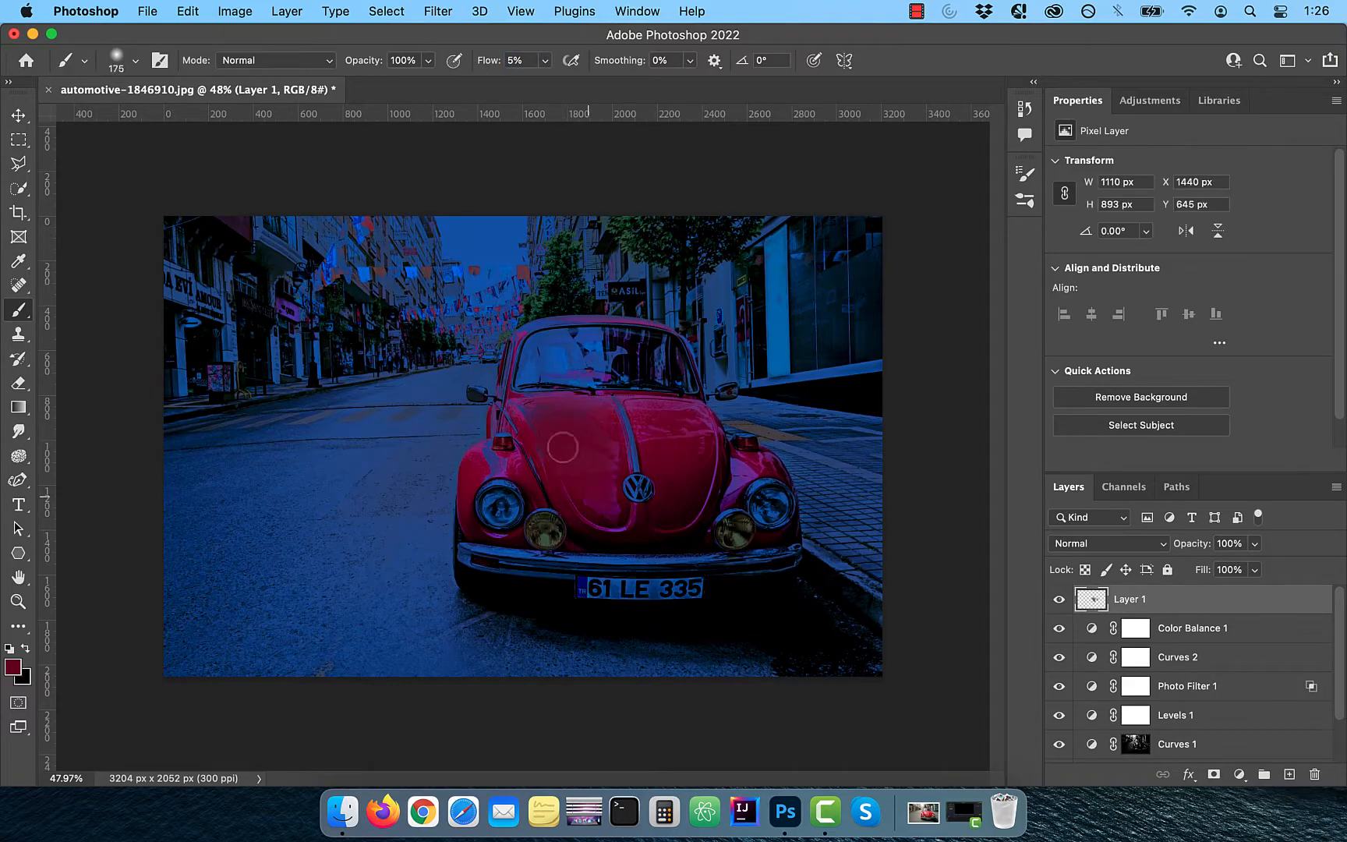
scroll(577, 484, "up", 10)
left_click_drag(421, 250, 412, 250)
key("bracketleft")
key("bracketleft")
key("bracketleft")
key("bracketleft")
key("bracketleft")
scroll(526, 445, "down", 5)
Set Layer 1's opacity to 50% and paint a stroke near the car's left fender
left_click_drag(1192, 543, 1158, 543)
scroll(521, 450, "down", 2)
left_click_drag(421, 421, 460, 440)
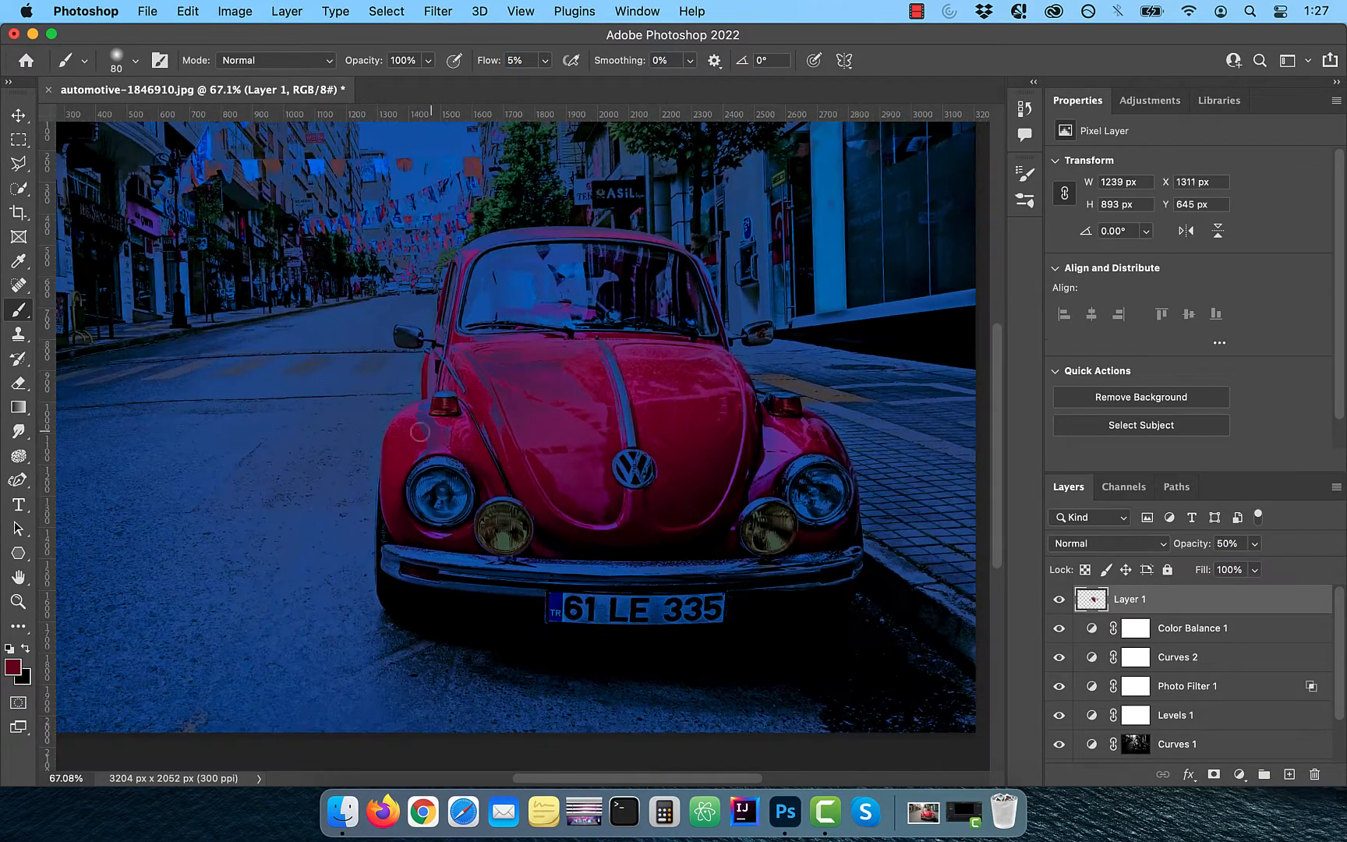
Add a new empty layer and set the foreground color to black
left_click(1289, 774)
left_click(13, 667)
left_click(660, 295)
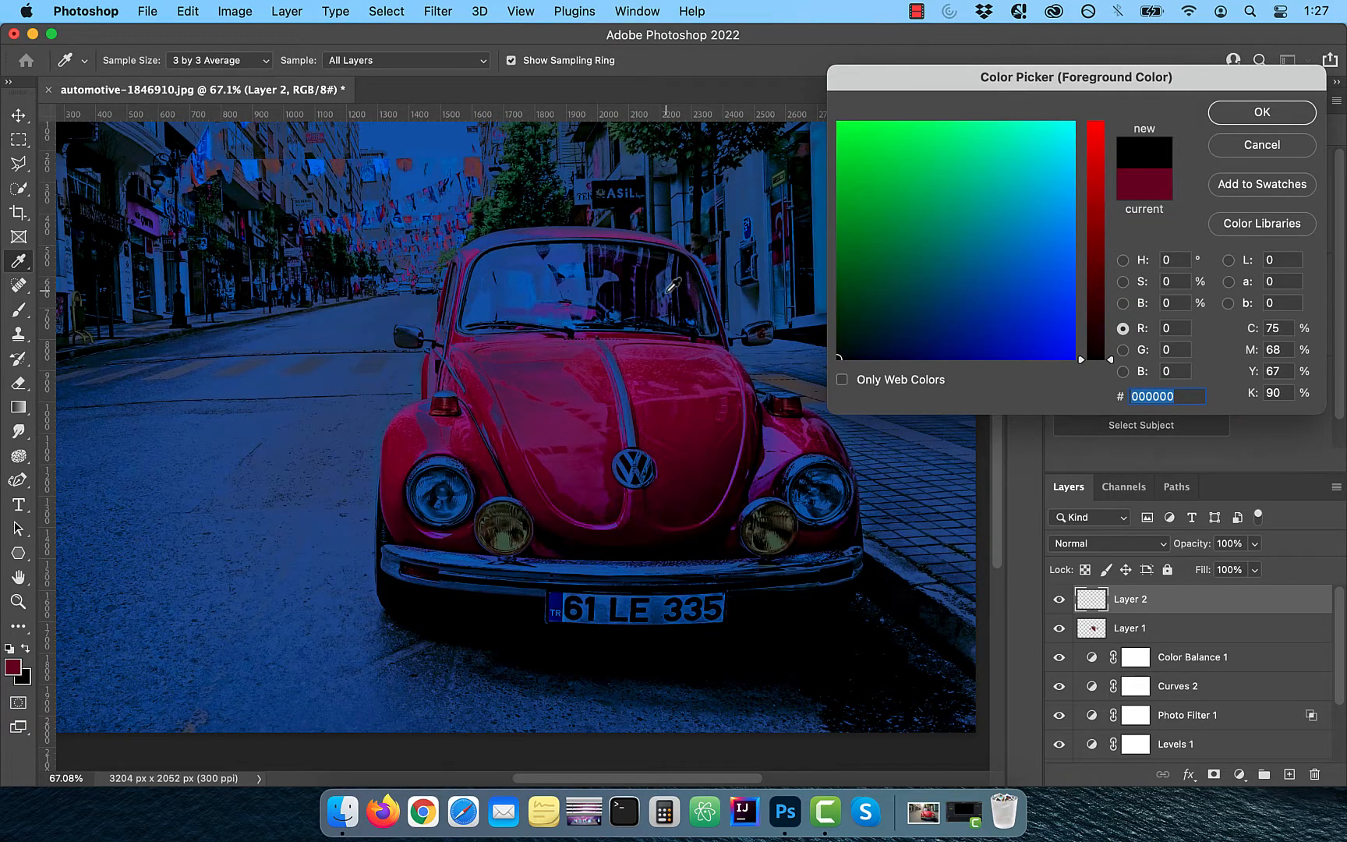
key("Return")
Paint a short dark stroke across the windshield on the new layer
mouse_move(507, 287)
left_mouse_down()
mouse_move(491, 323)
mouse_move(600, 259)
mouse_move(485, 274)
left_mouse_up()
scroll(476, 290, "down", 2)
key("e")
key("bracketleft")
key("bracketleft")
key("bracketleft")
key("bracketleft")
key("bracketleft")
key("bracketleft")
key("bracketleft")
key("bracketleft")
key("bracketleft")
key("v")
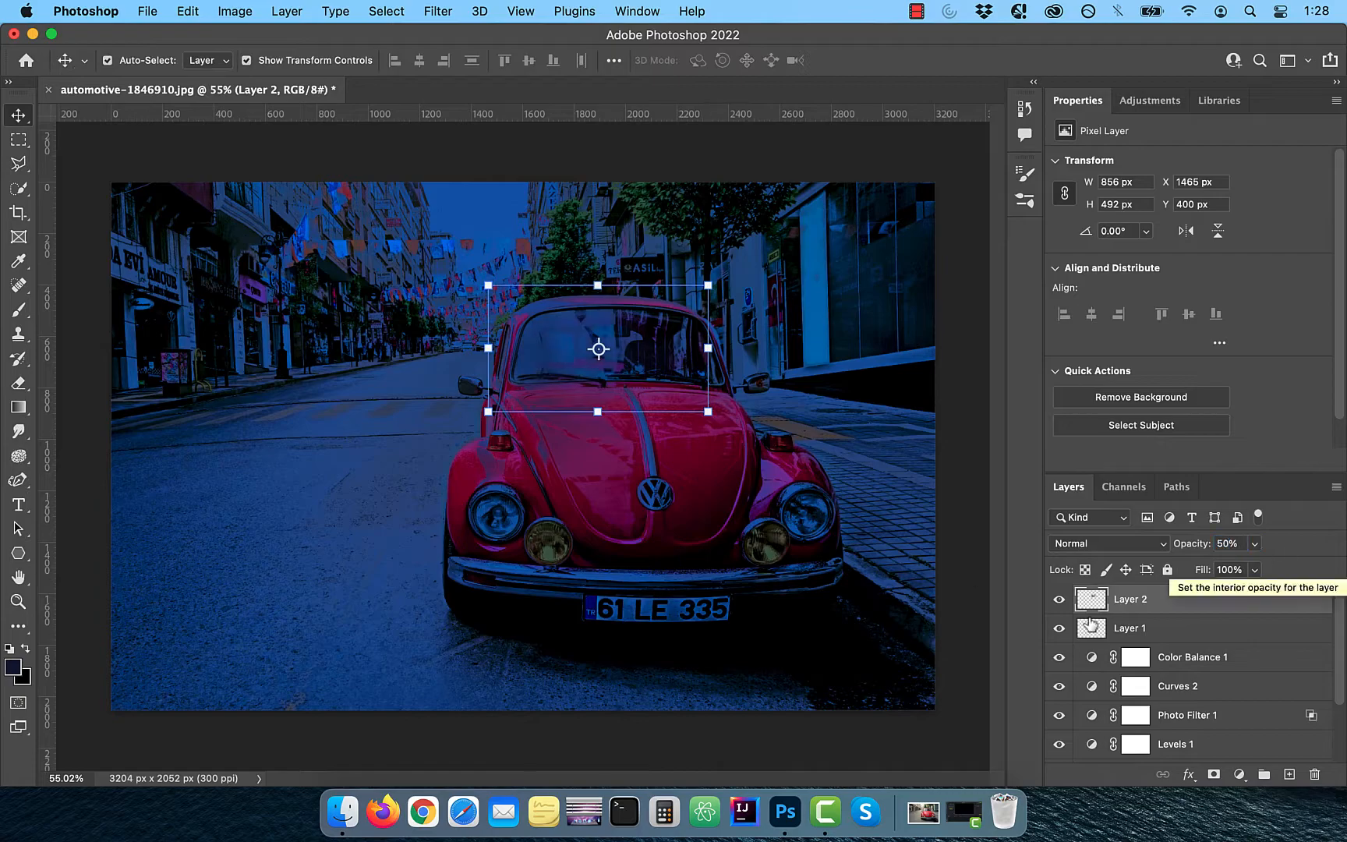
Add a Levels adjustment layer and set the black input level to 10
scroll(523, 444, "down", 1)
left_click(1239, 774)
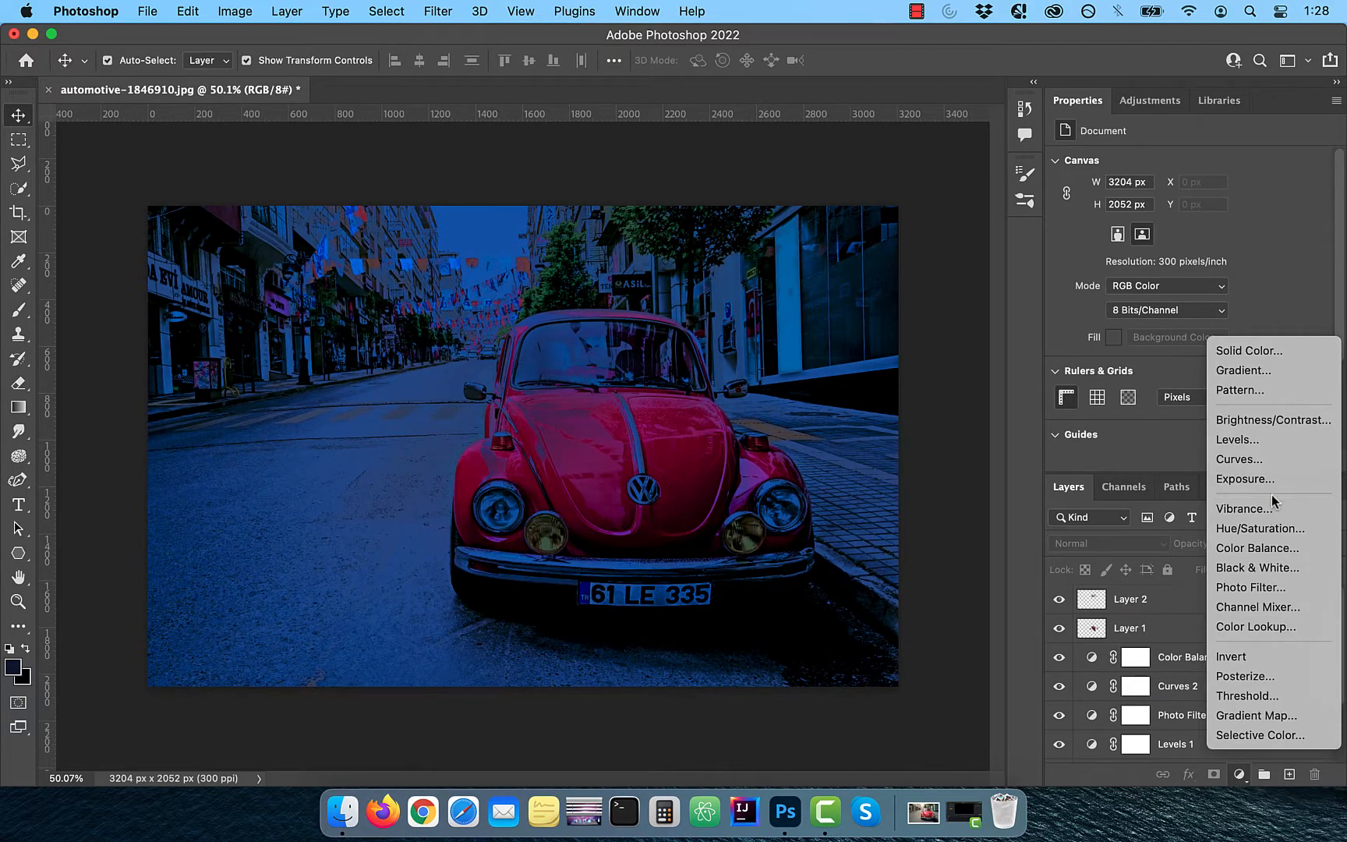
left_click(1267, 442)
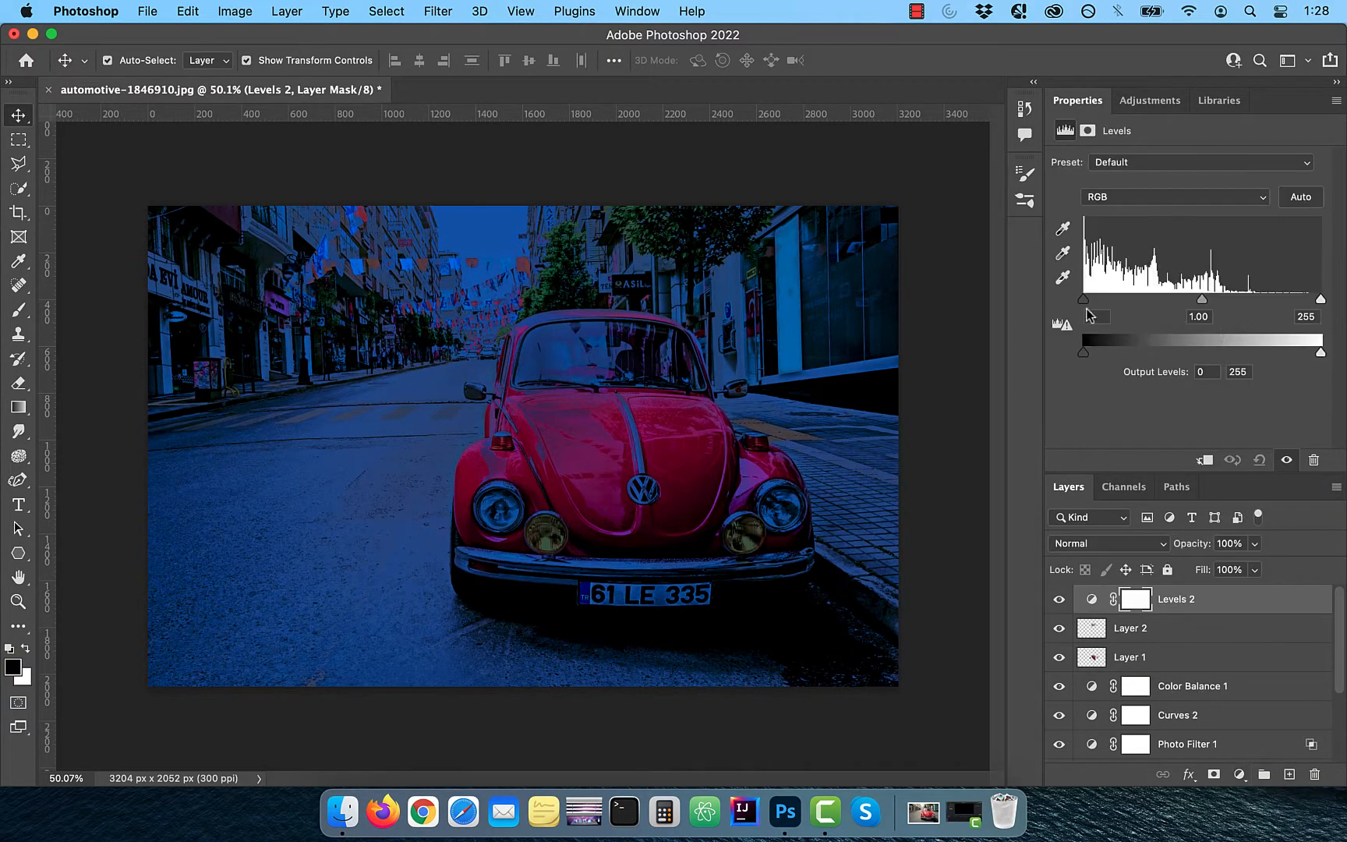
mouse_move(1096, 301)
left_mouse_down()
mouse_move(1118, 301)
mouse_move(1093, 302)
left_mouse_up()
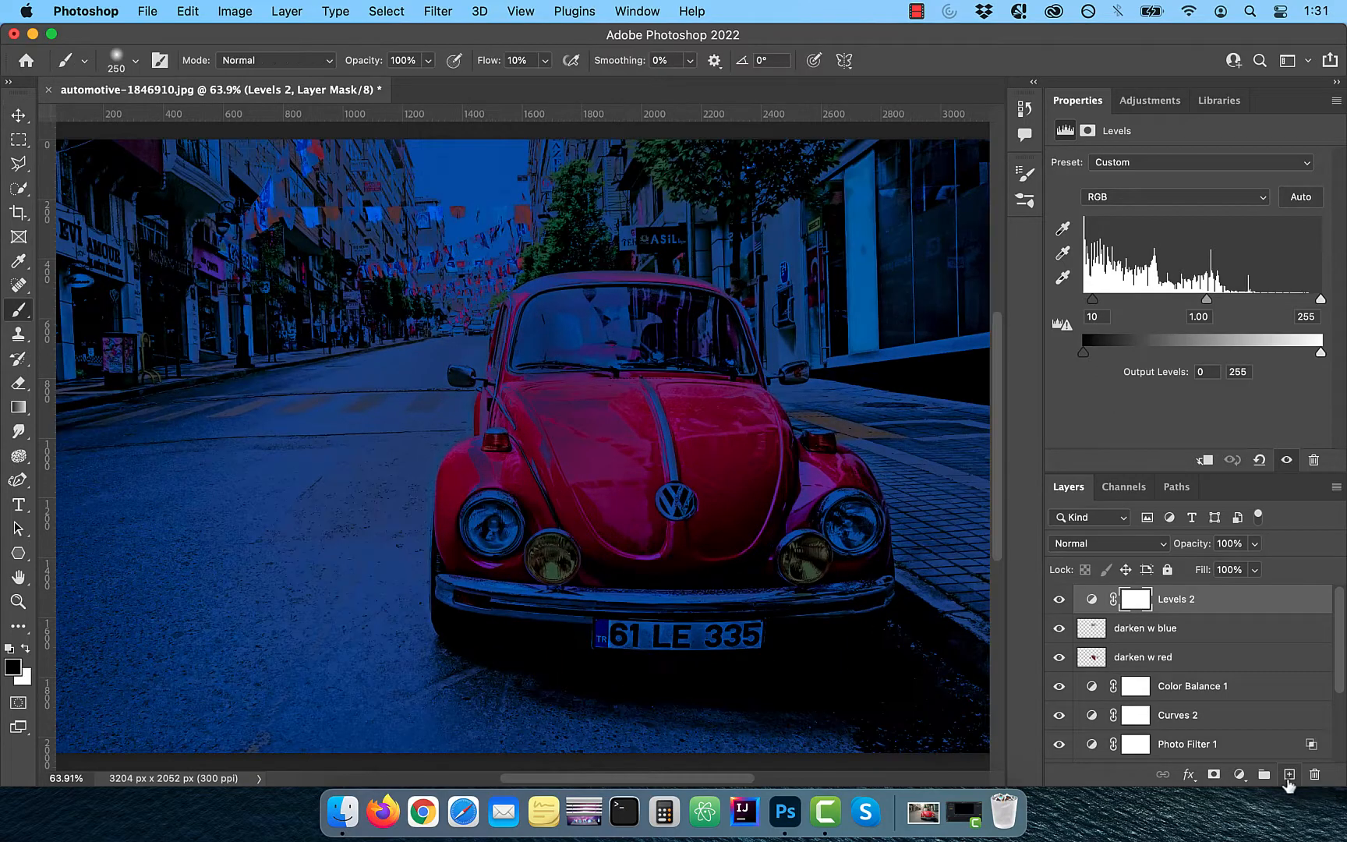
Add a new empty layer at the top and dab white paint on the left headlight
left_click(1289, 775)
left_click(490, 527)
left_click(490, 528)
left_click(491, 528)
left_click(490, 527)
left_click(489, 528)
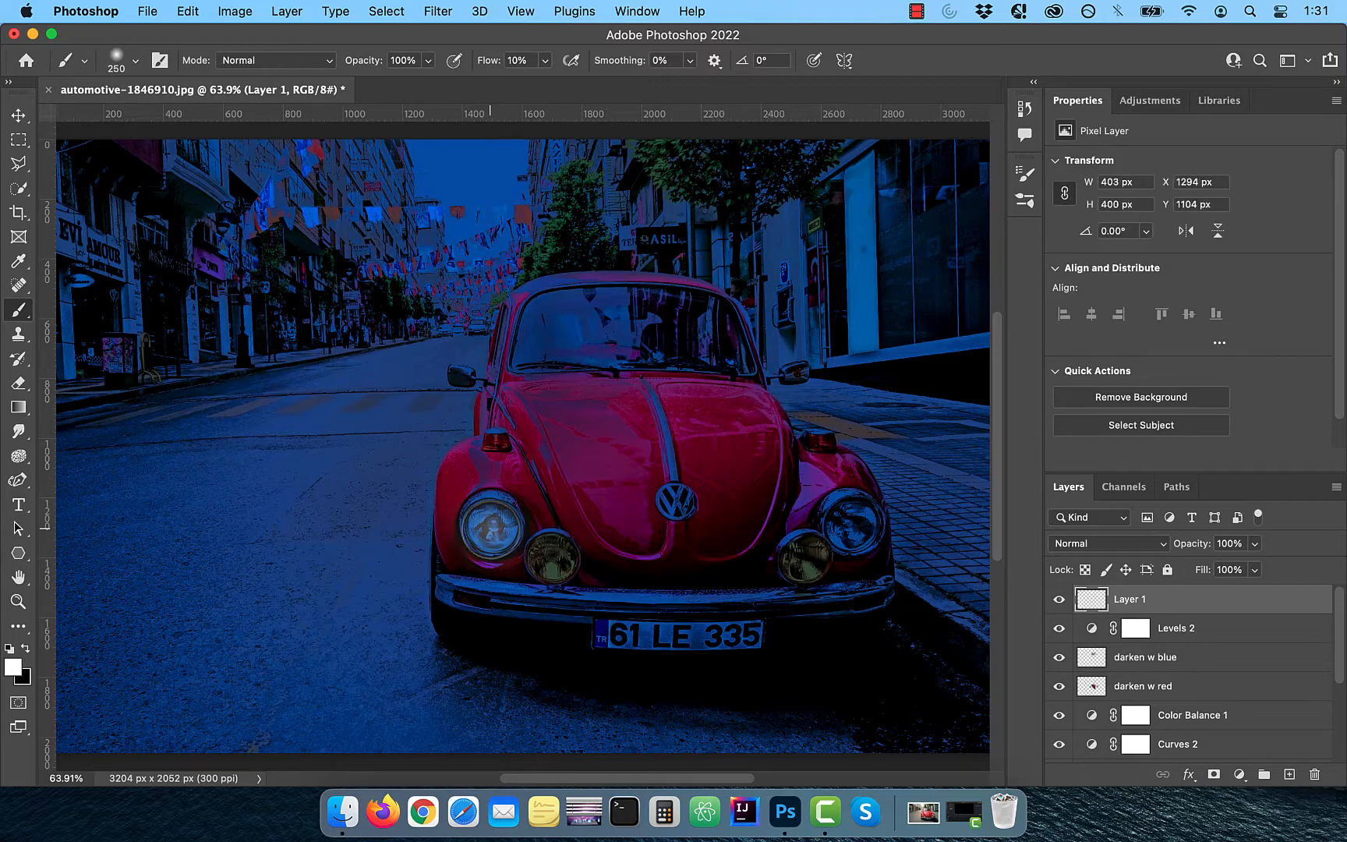
Set the new layer's blend mode to Color Dodge and turn off Transparency Shapes Layer in its blending options
left_click(1146, 546)
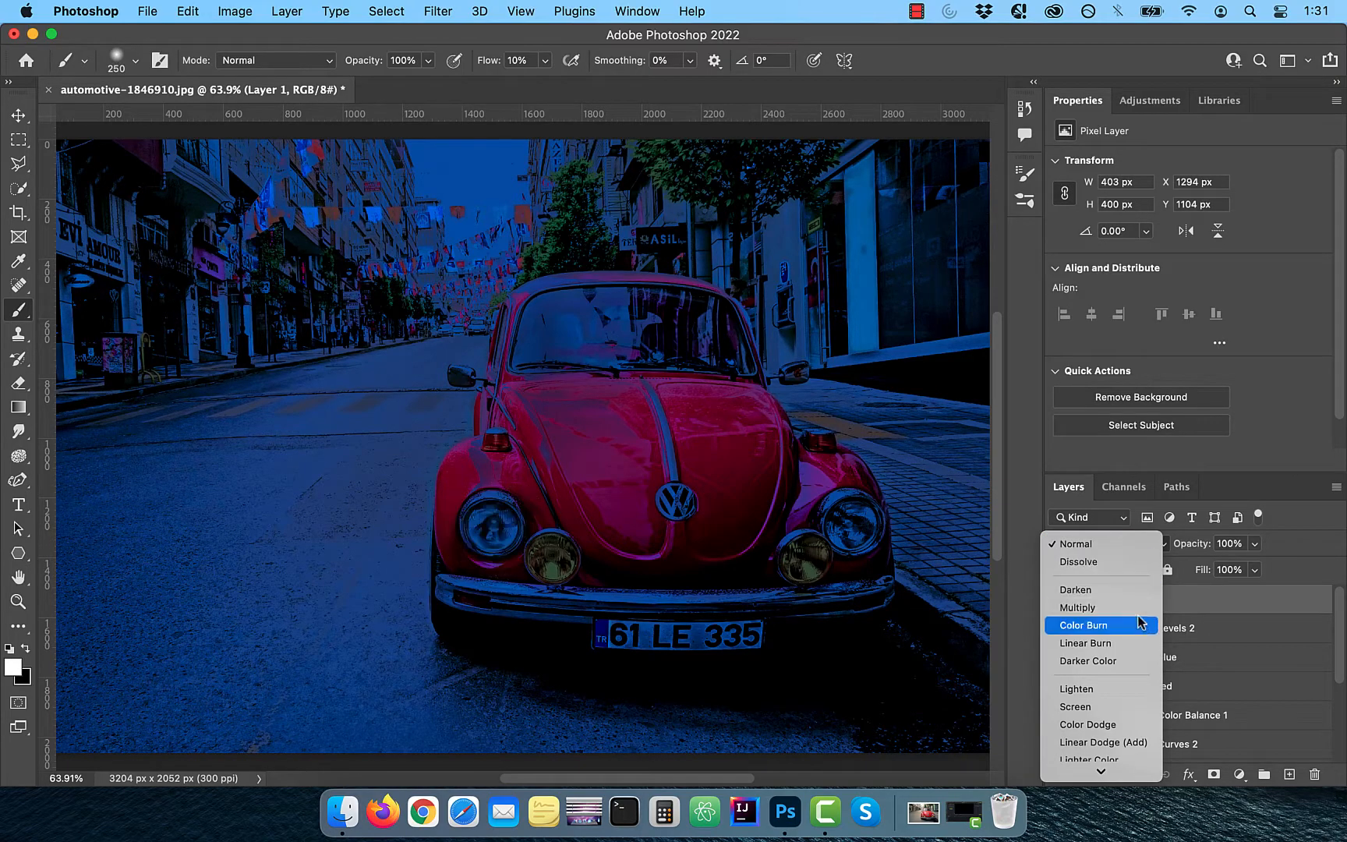
left_click(1126, 725)
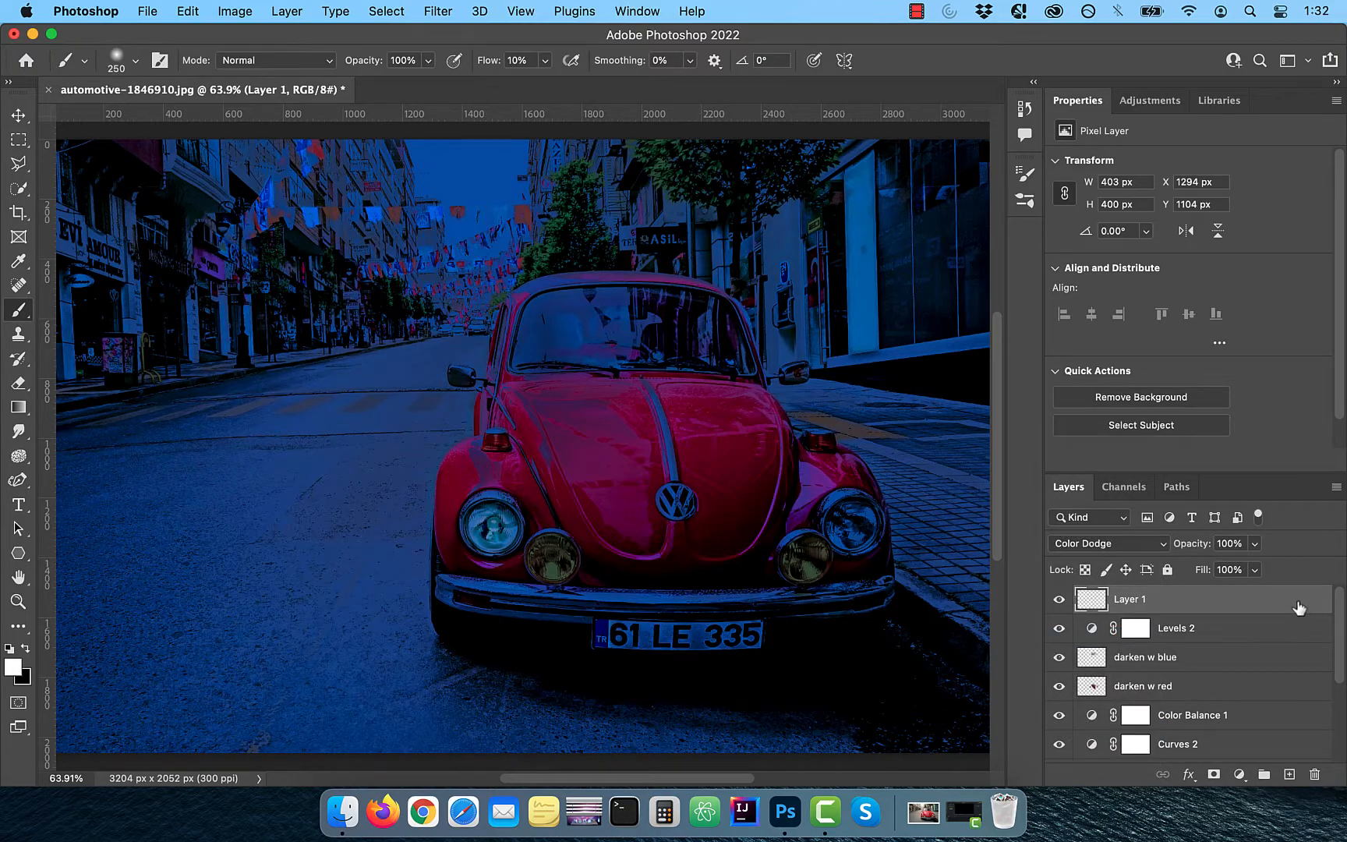
left_click(1189, 774)
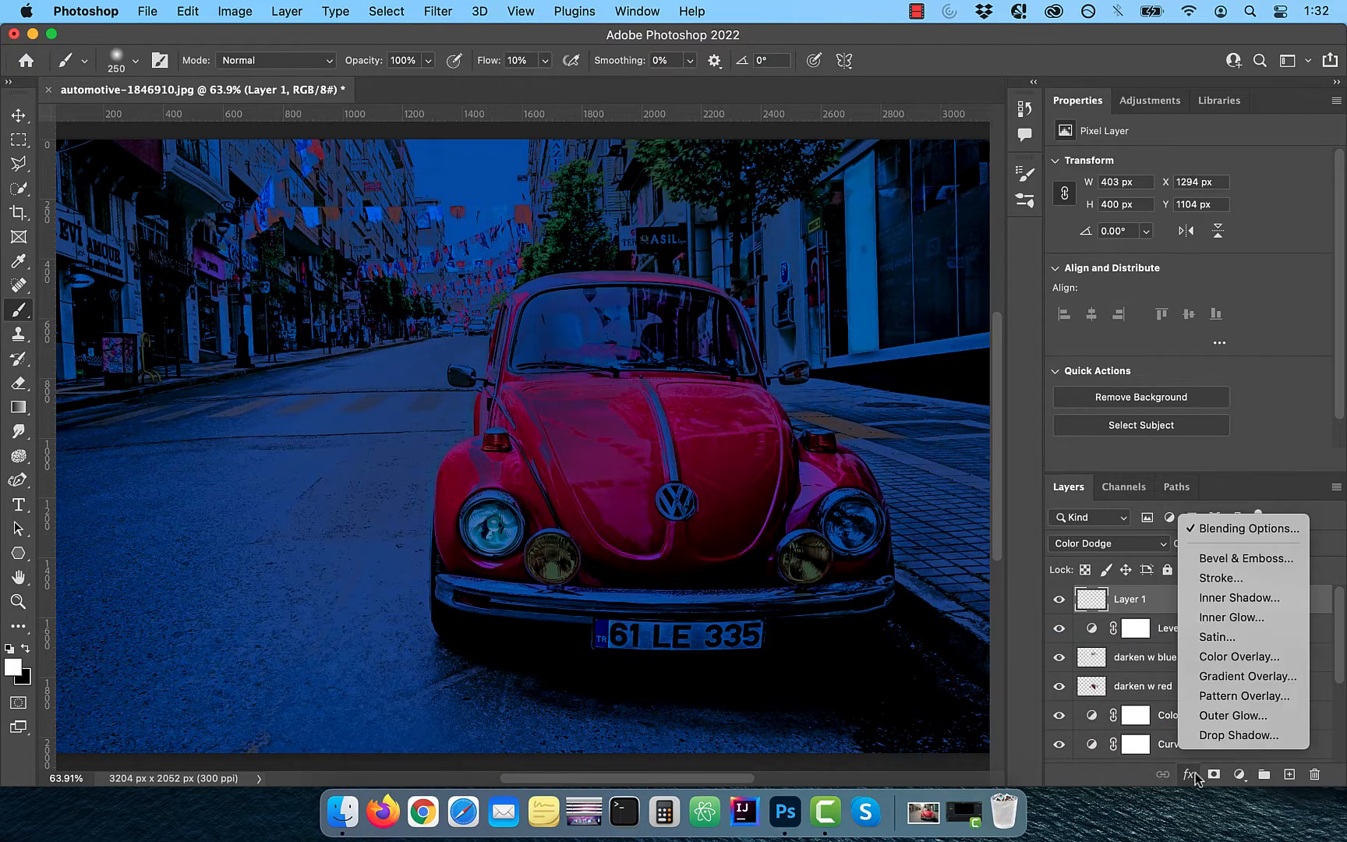
left_click(1260, 530)
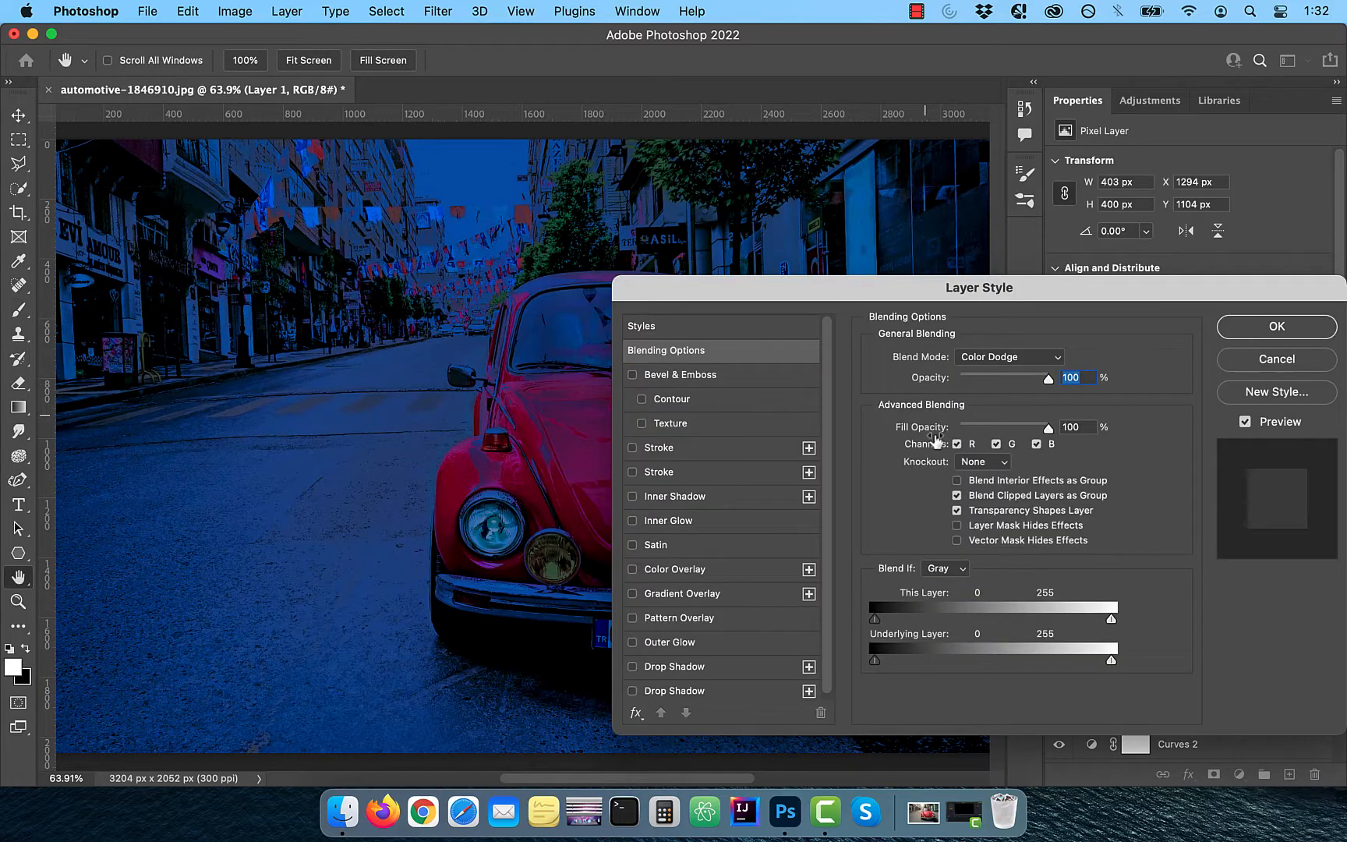
left_click(956, 511)
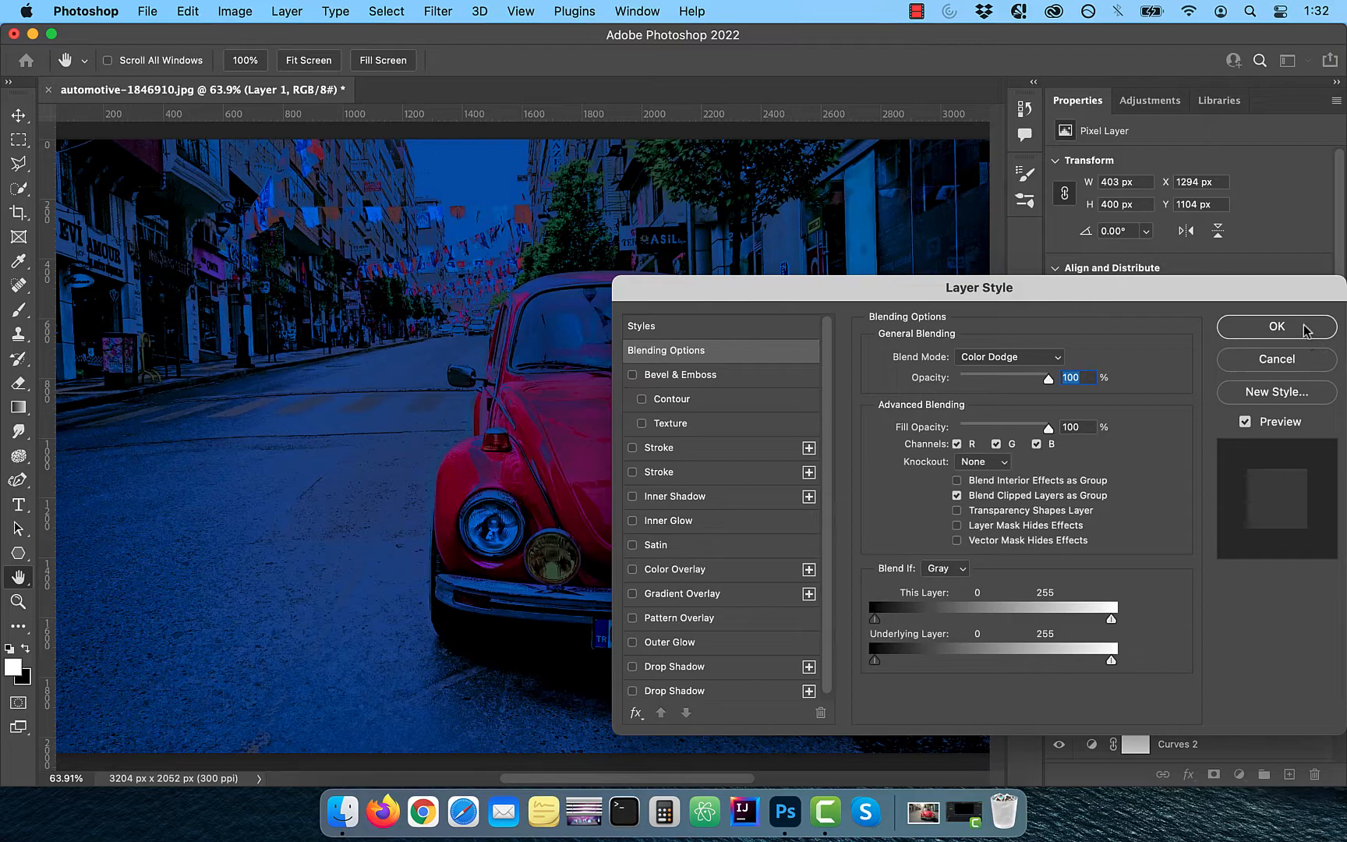
left_click(1304, 328)
Paint white over both outer headlights with the 250 px brush to make them glow
left_click(489, 525)
left_click(490, 527)
left_click(490, 526)
left_click(489, 526)
left_click(854, 526)
left_click(853, 526)
left_click(854, 526)
left_click(853, 527)
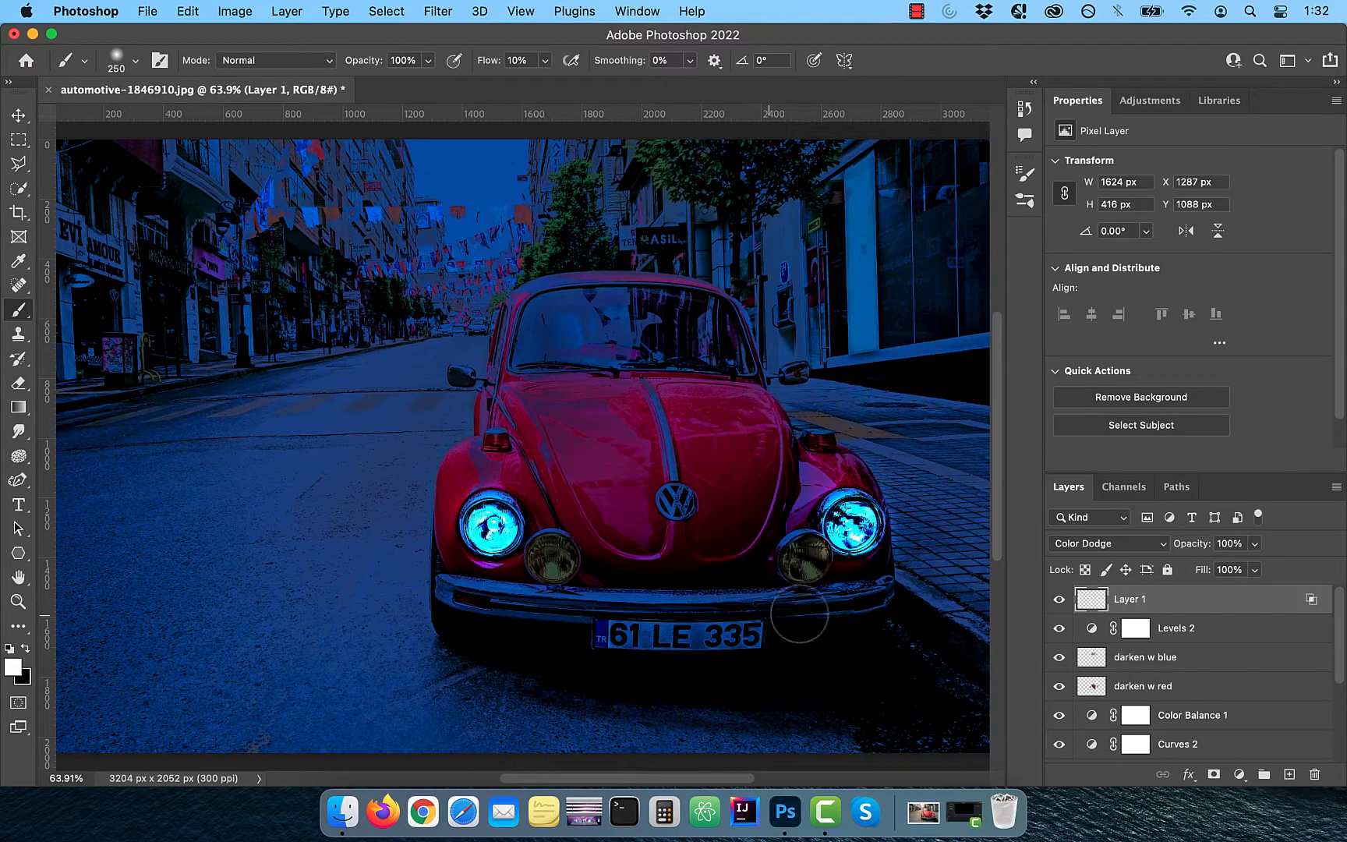
Reduce the brush to 200 px and paint white over both inner yellow lights
key("bracketleft")
left_click(552, 560)
left_click(552, 560)
left_click(552, 559)
left_click(805, 559)
left_click(804, 559)
left_click(805, 559)
left_click(804, 559)
left_click(805, 559)
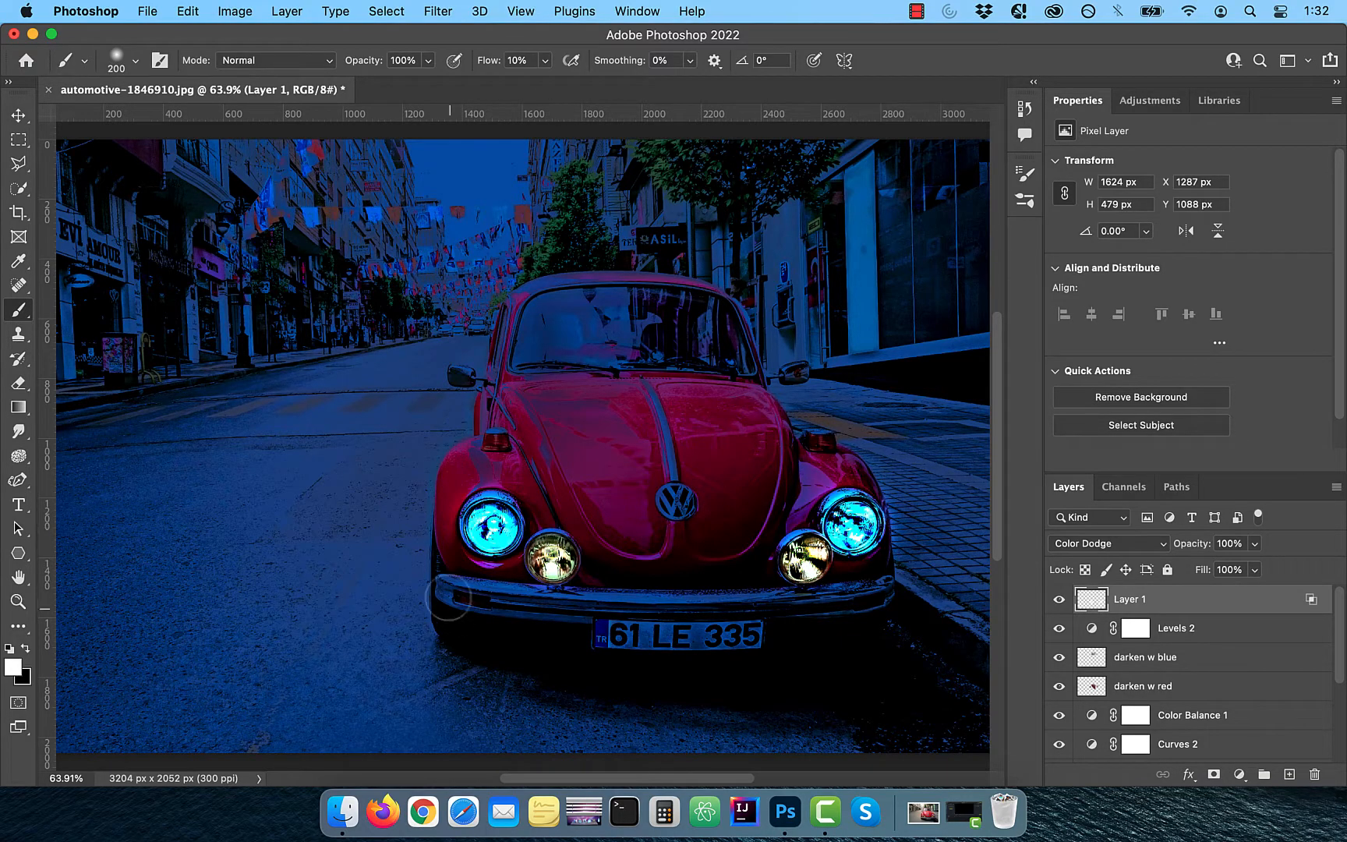
Rename the glow layer to 'color dodge - brighten'
scroll(526, 452, "down", 3)
double_click(1134, 599)
type("color dodge - brighten")
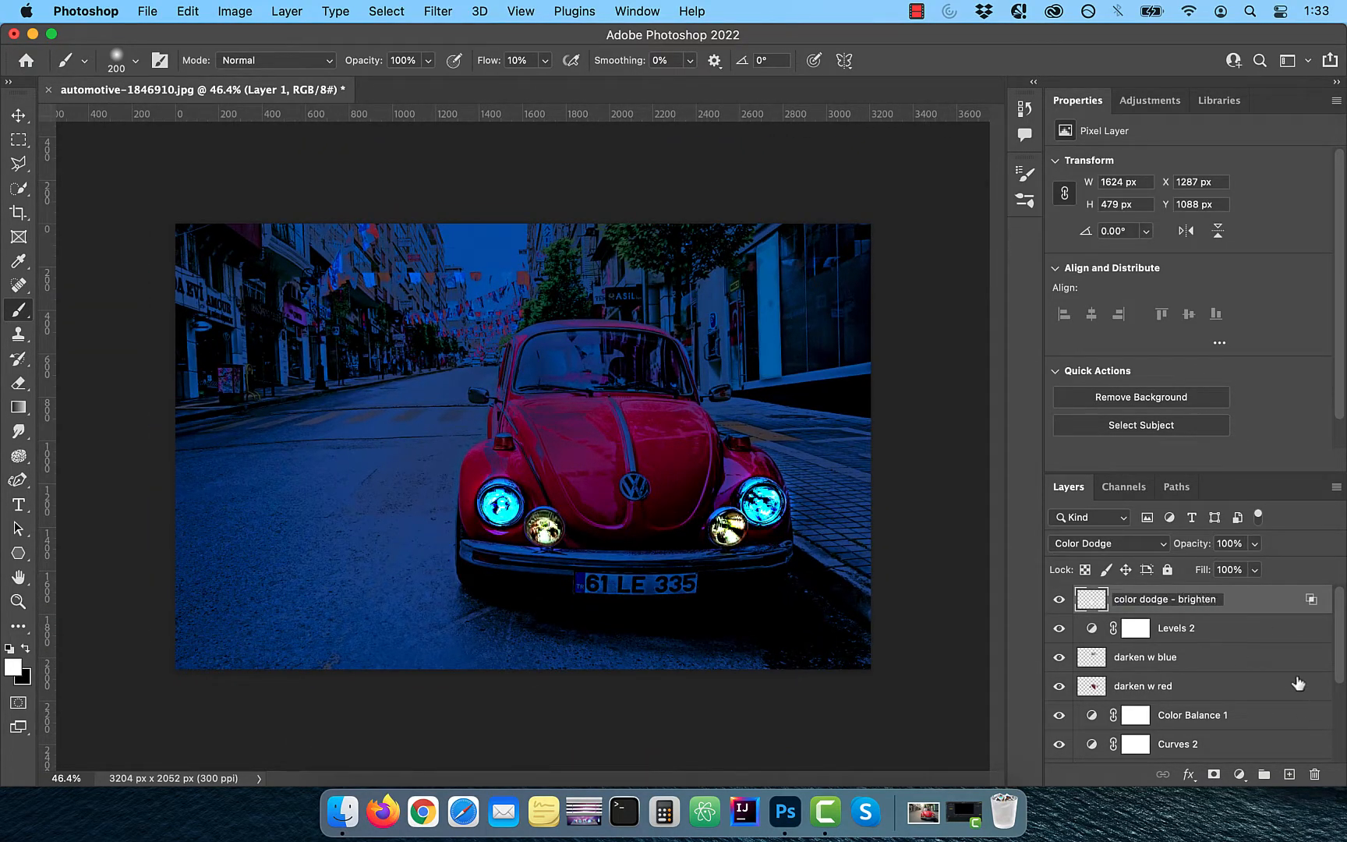
key("Return")
Add a Gradient Fill layer using the Basics Foreground to Transparent preset
left_click(1240, 774)
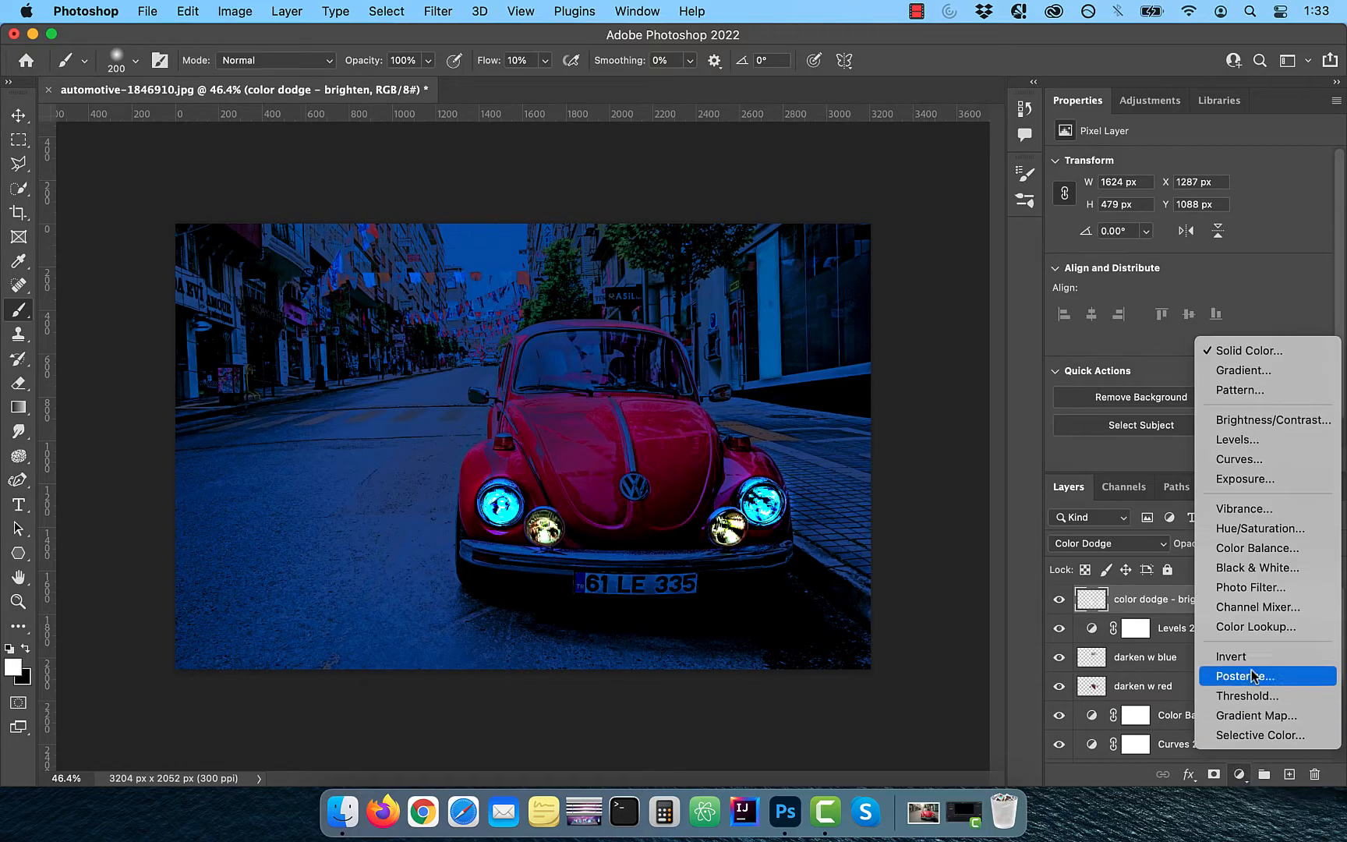
left_click(1276, 376)
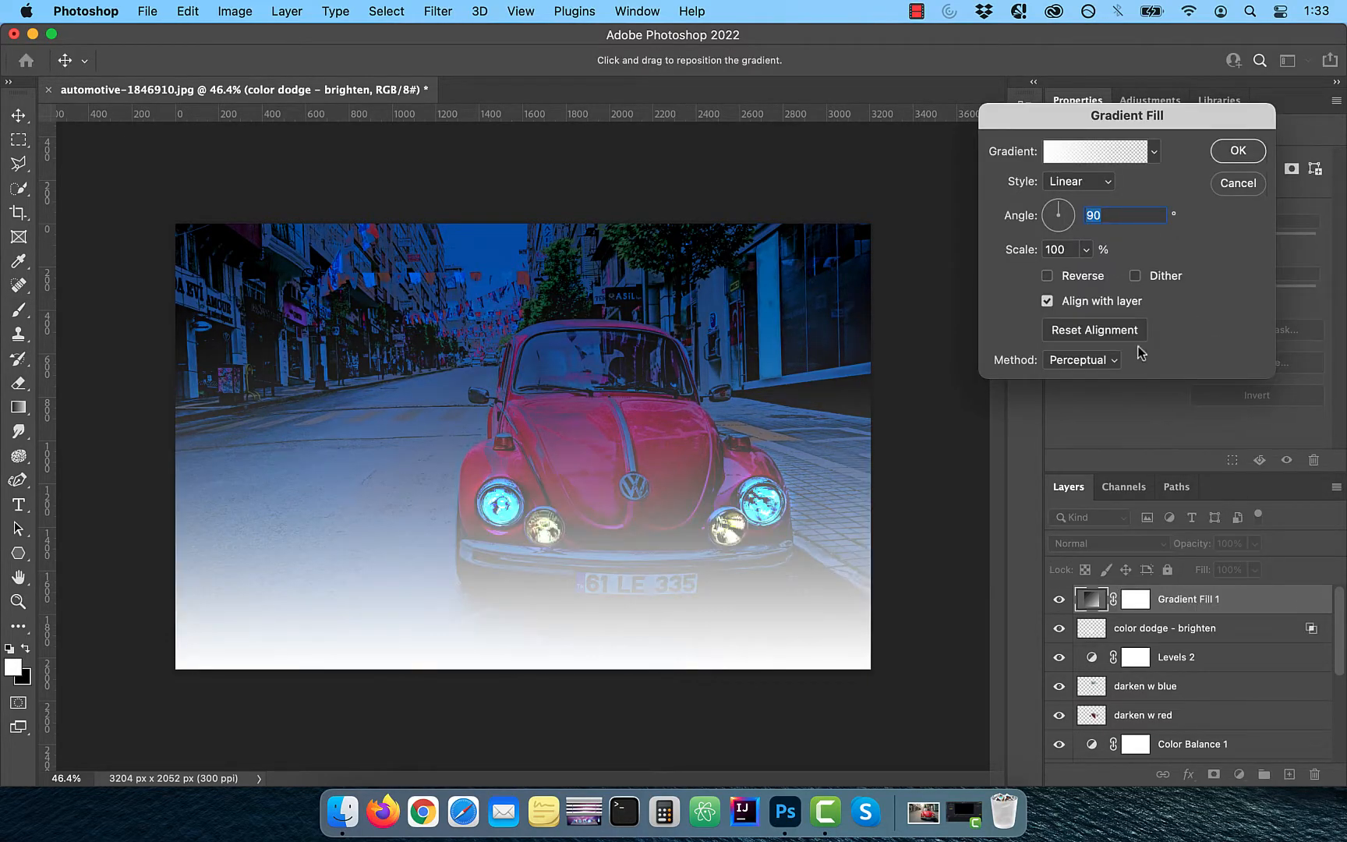
left_click(1095, 152)
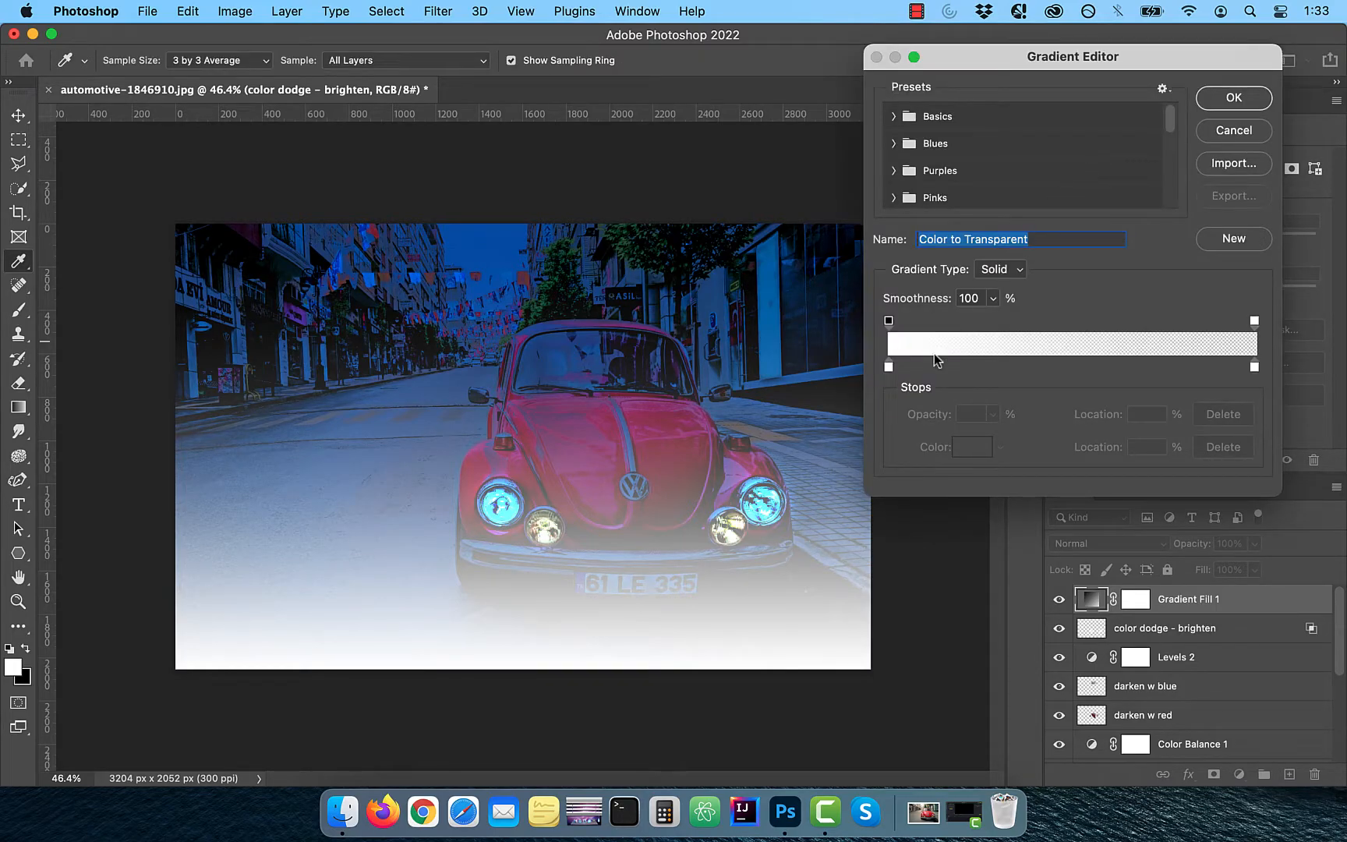
left_click(894, 117)
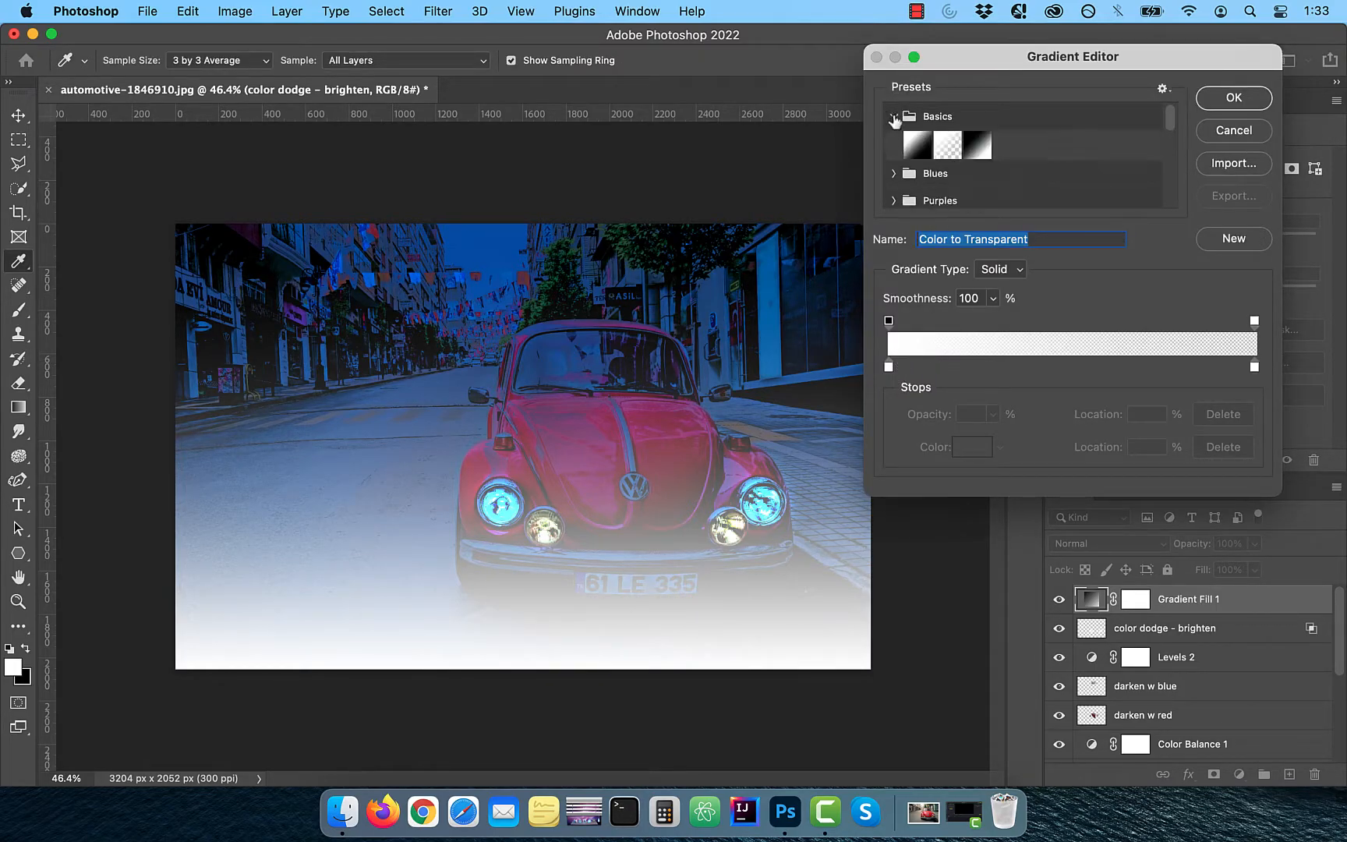
left_click(949, 144)
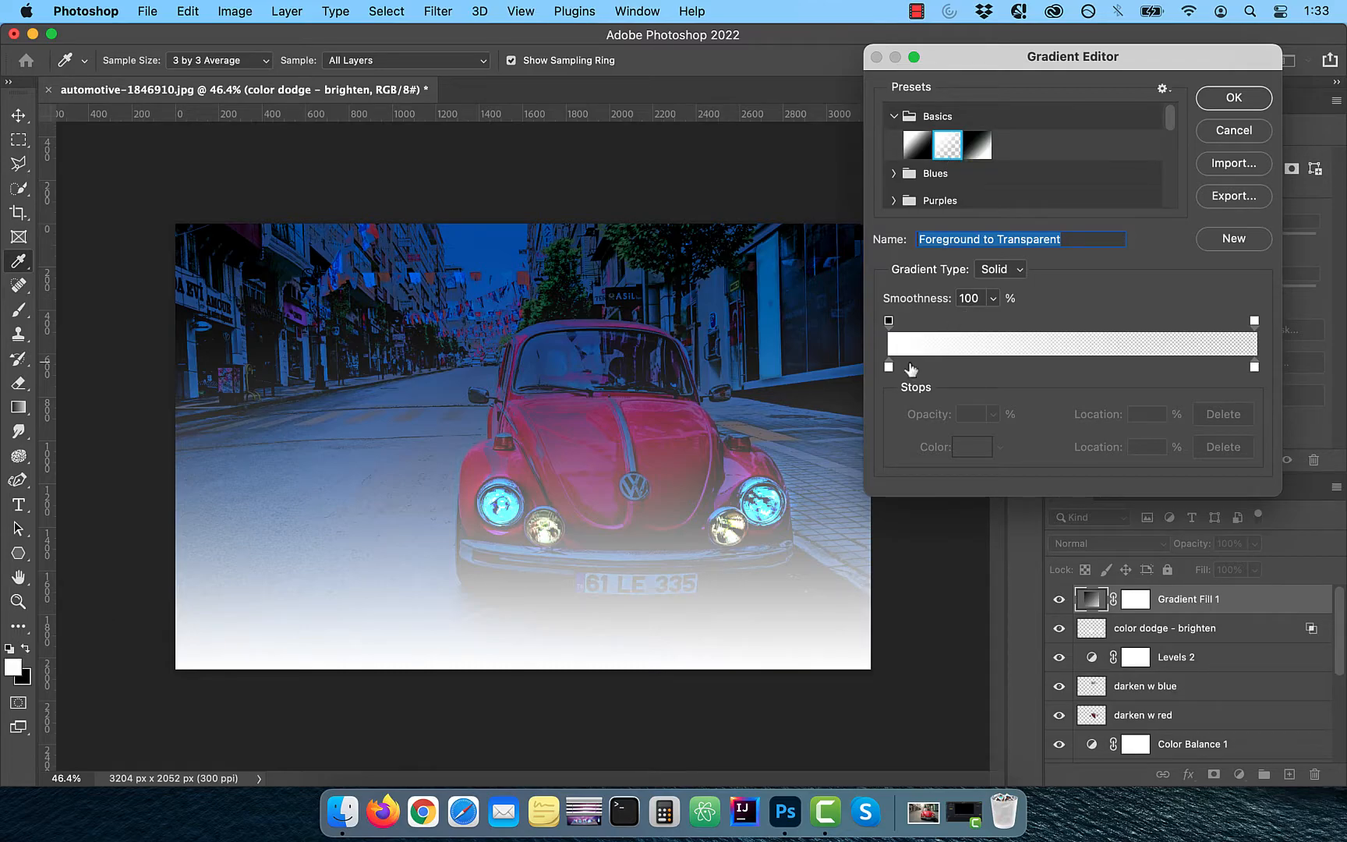
left_click(1241, 98)
Set the gradient style to Diamond, center it on the left headlight, and set the scale to 120%
left_click(1095, 189)
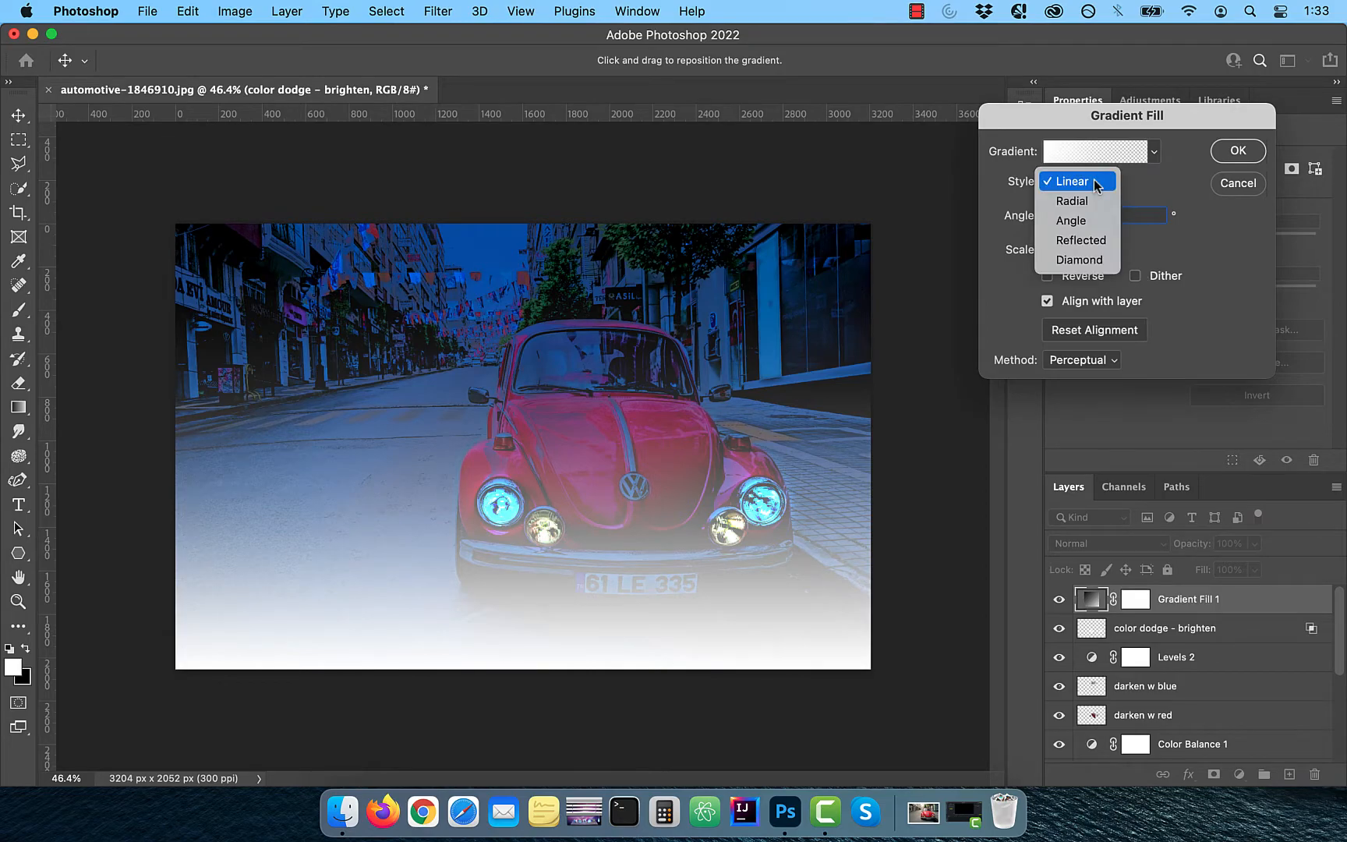
left_click(1092, 260)
left_click_drag(525, 446, 501, 511)
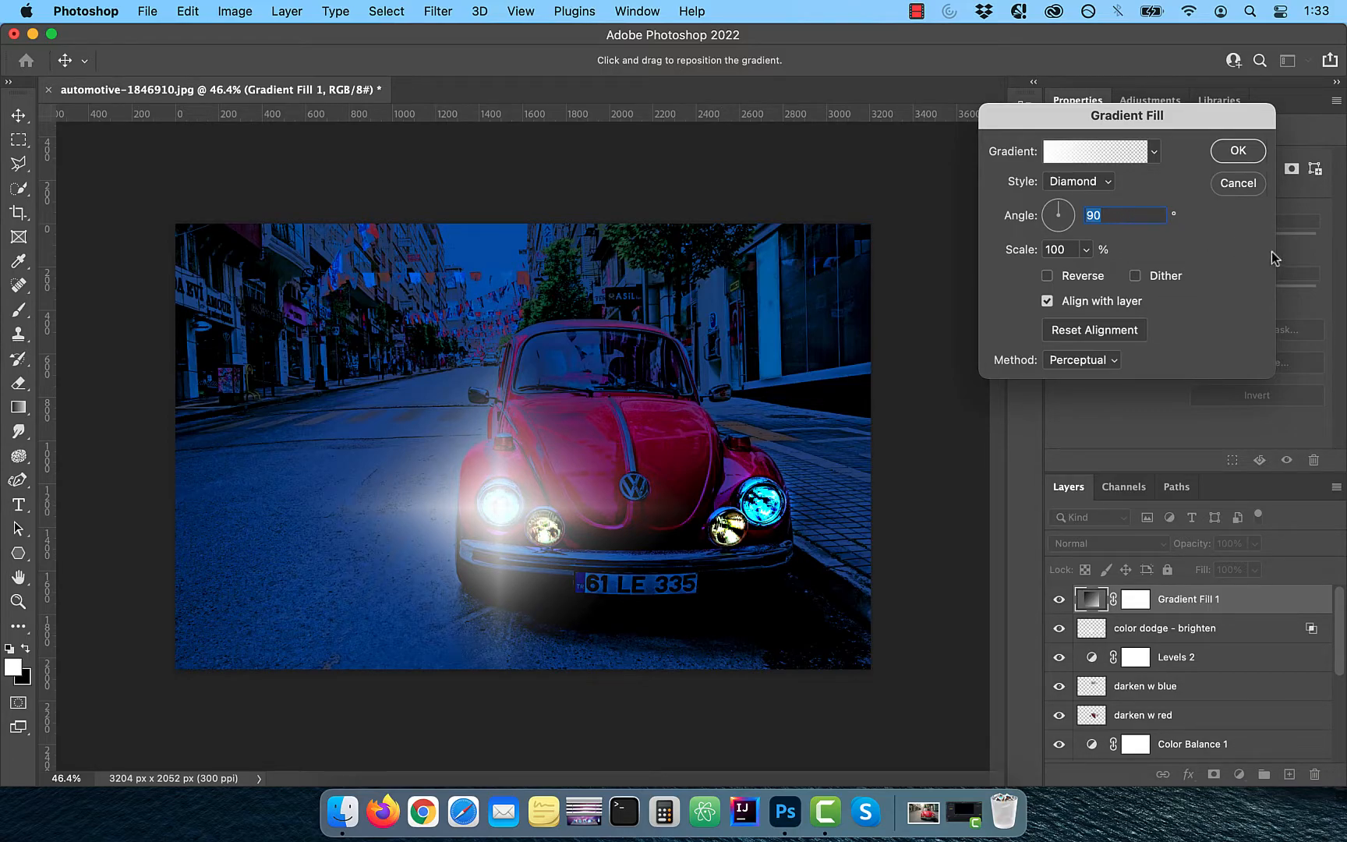
key("Tab")
type("120")
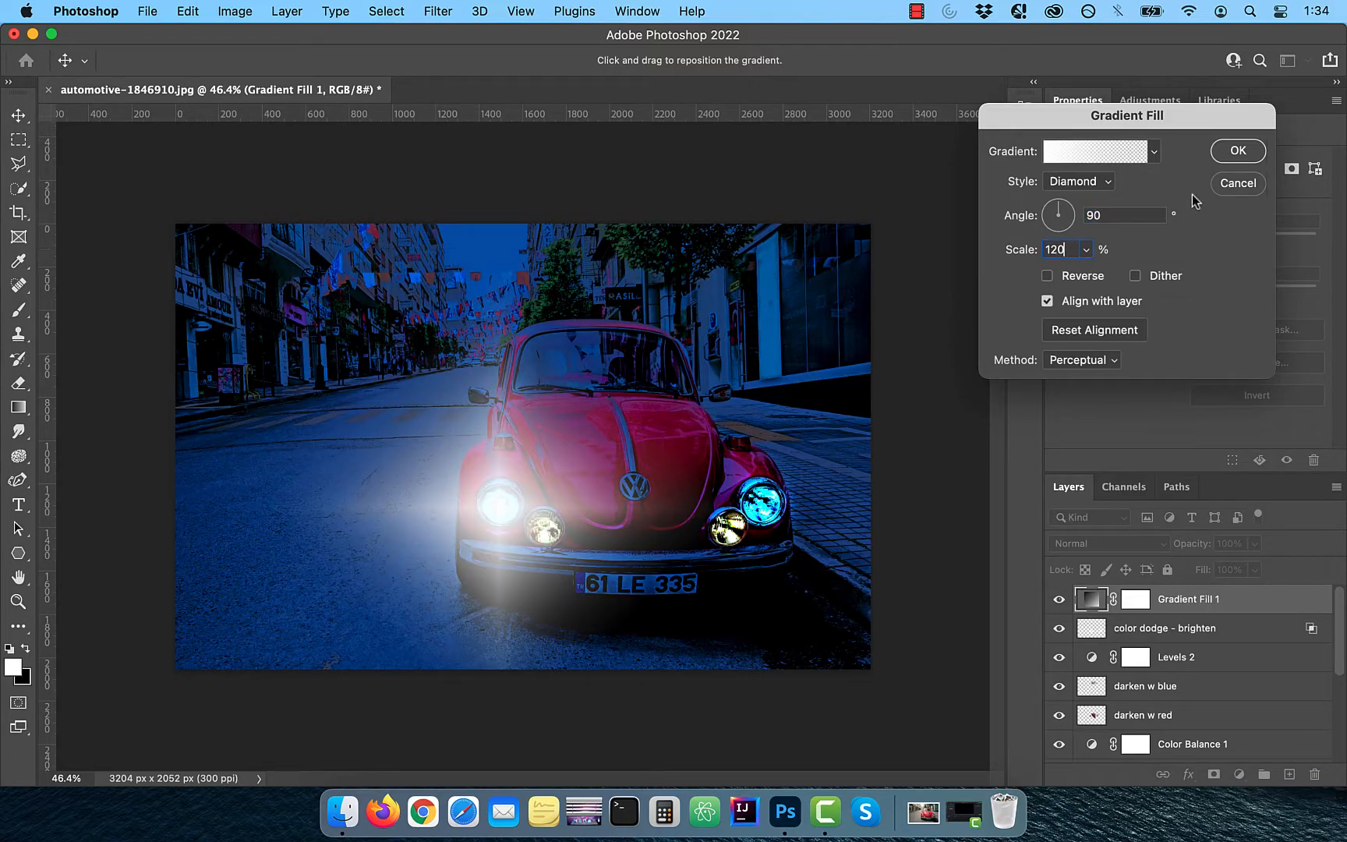
left_click(1239, 151)
Duplicate the gradient fill layer and move the copy's gradient onto the right headlight with a 100° angle
mouse_move(1170, 599)
left_mouse_down()
mouse_move(1154, 616)
mouse_move(1216, 748)
mouse_move(1292, 775)
left_mouse_up()
double_click(1091, 599)
left_click_drag(501, 501, 762, 503)
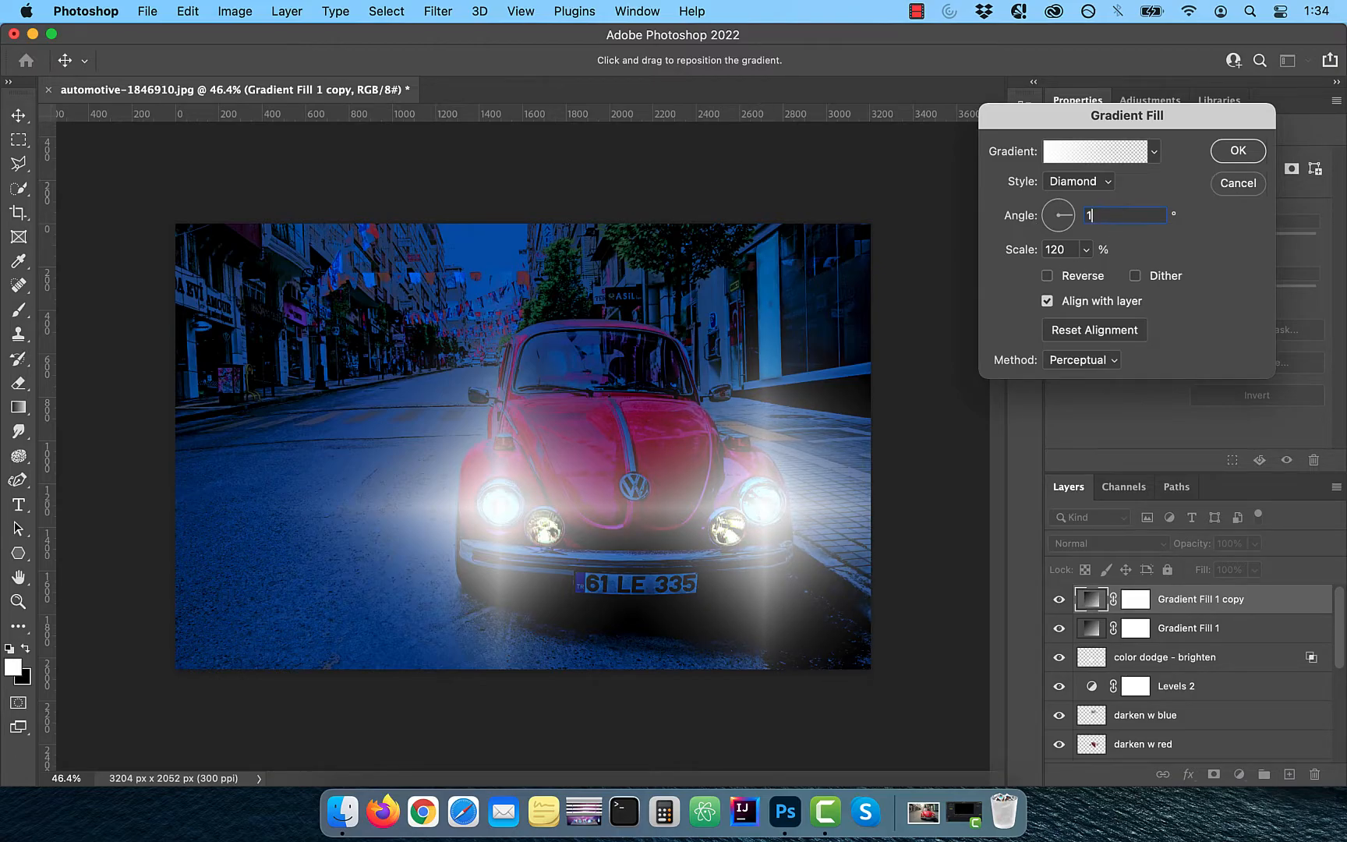
type("100")
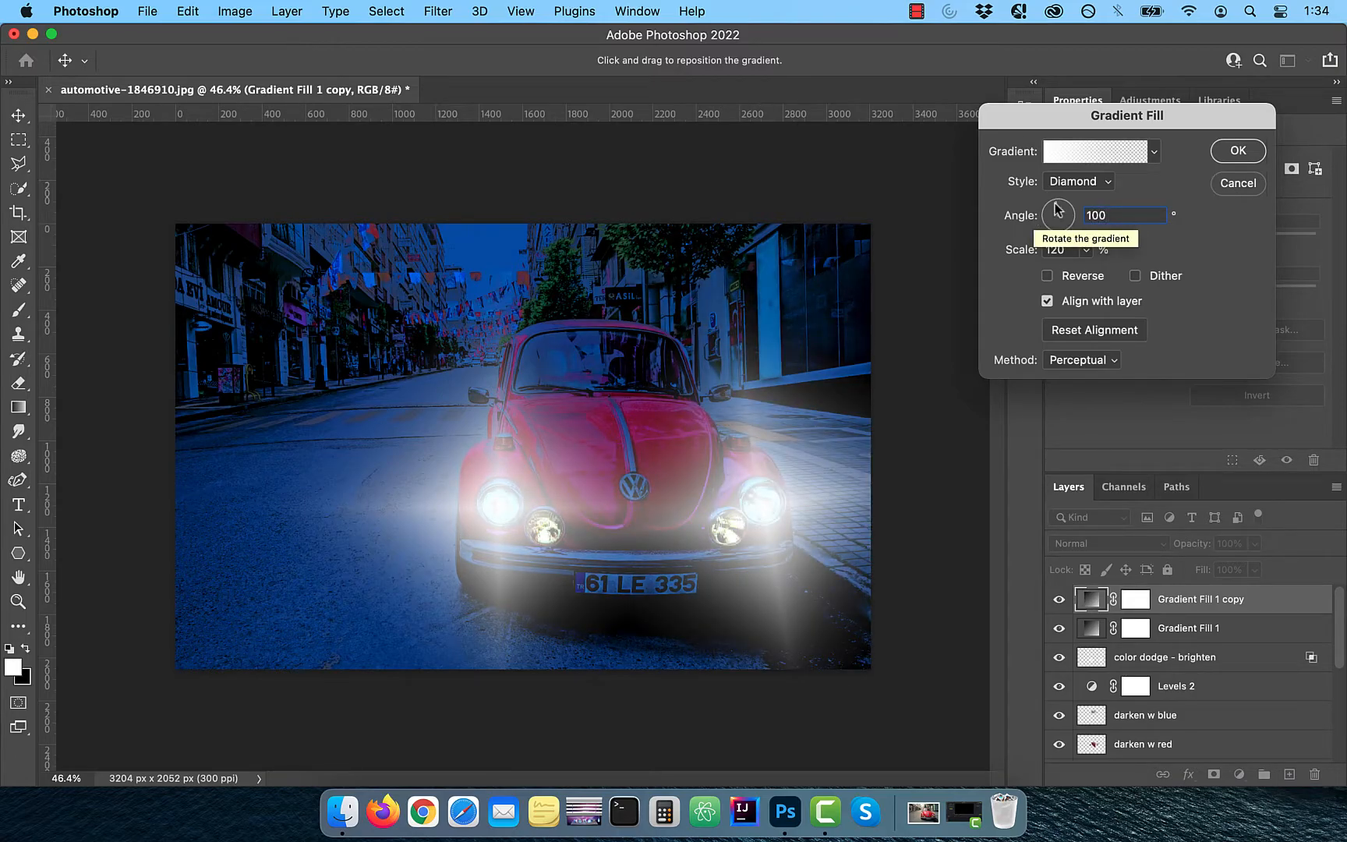
left_click(1257, 150)
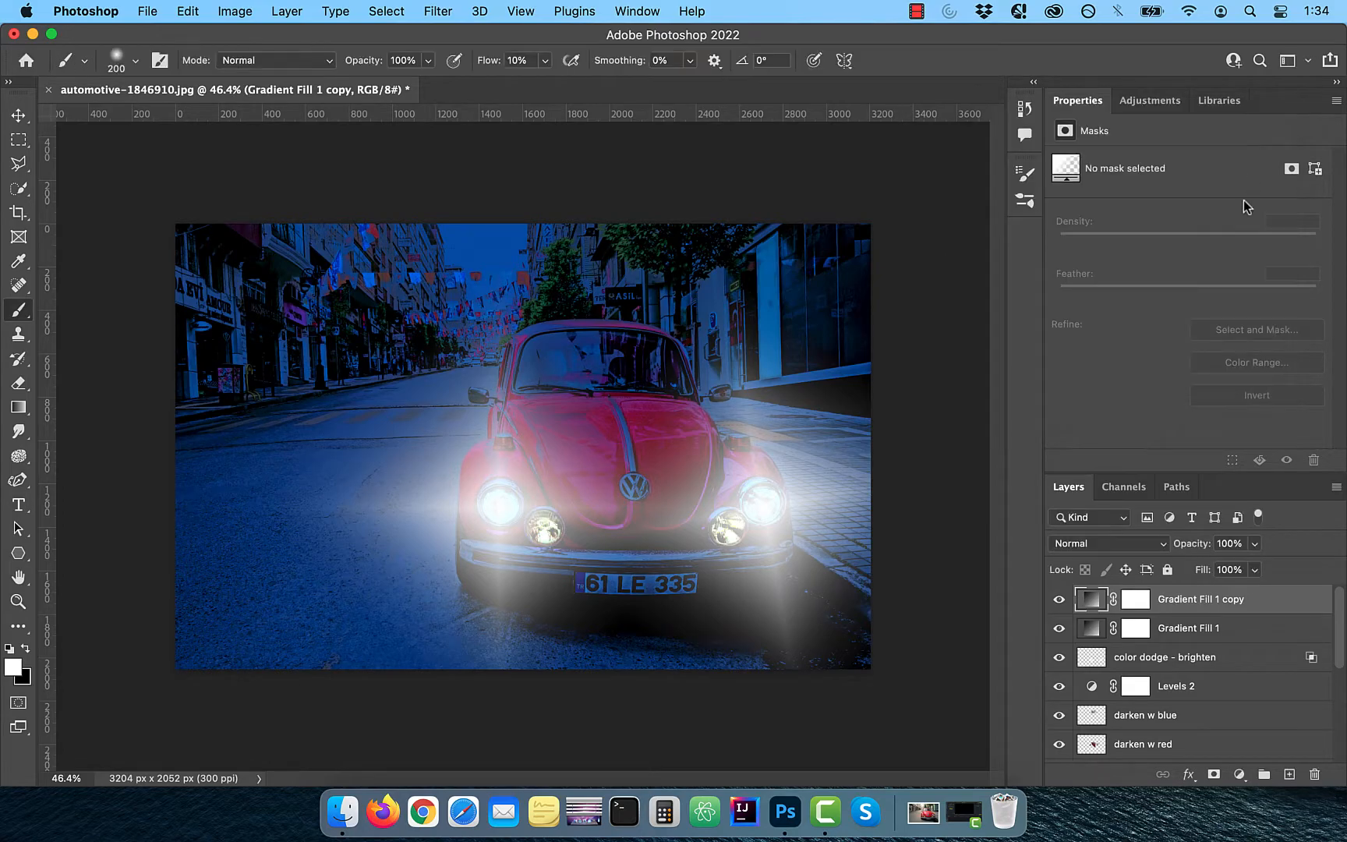
Paint black on the copy's layer mask with a 700 px brush at 2% flow to soften its light beam
left_click(1139, 600)
key("x")
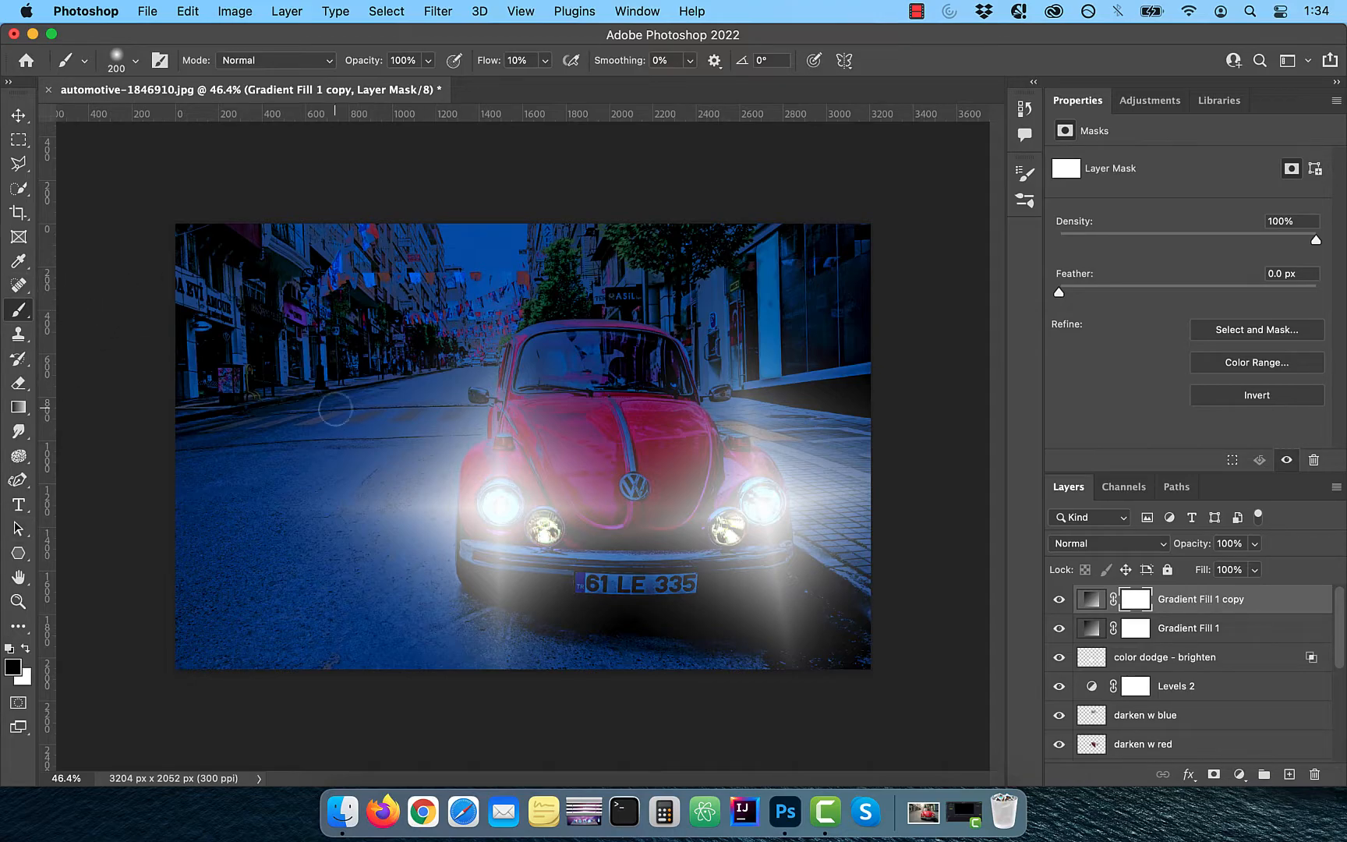
key("bracketright")
key("bracketright")
key("bracketright")
key("bracketright")
key("bracketright")
key("bracketright")
left_click(519, 62)
left_click(1059, 599)
left_click(1060, 599)
left_click_drag(842, 421, 799, 449)
mouse_move(612, 503)
left_mouse_down()
mouse_move(661, 613)
mouse_move(661, 530)
left_mouse_up()
left_click_drag(842, 460, 864, 414)
Select the first gradient fill layer and paint black on its mask to soften the left beam
key("alt+bracketleft")
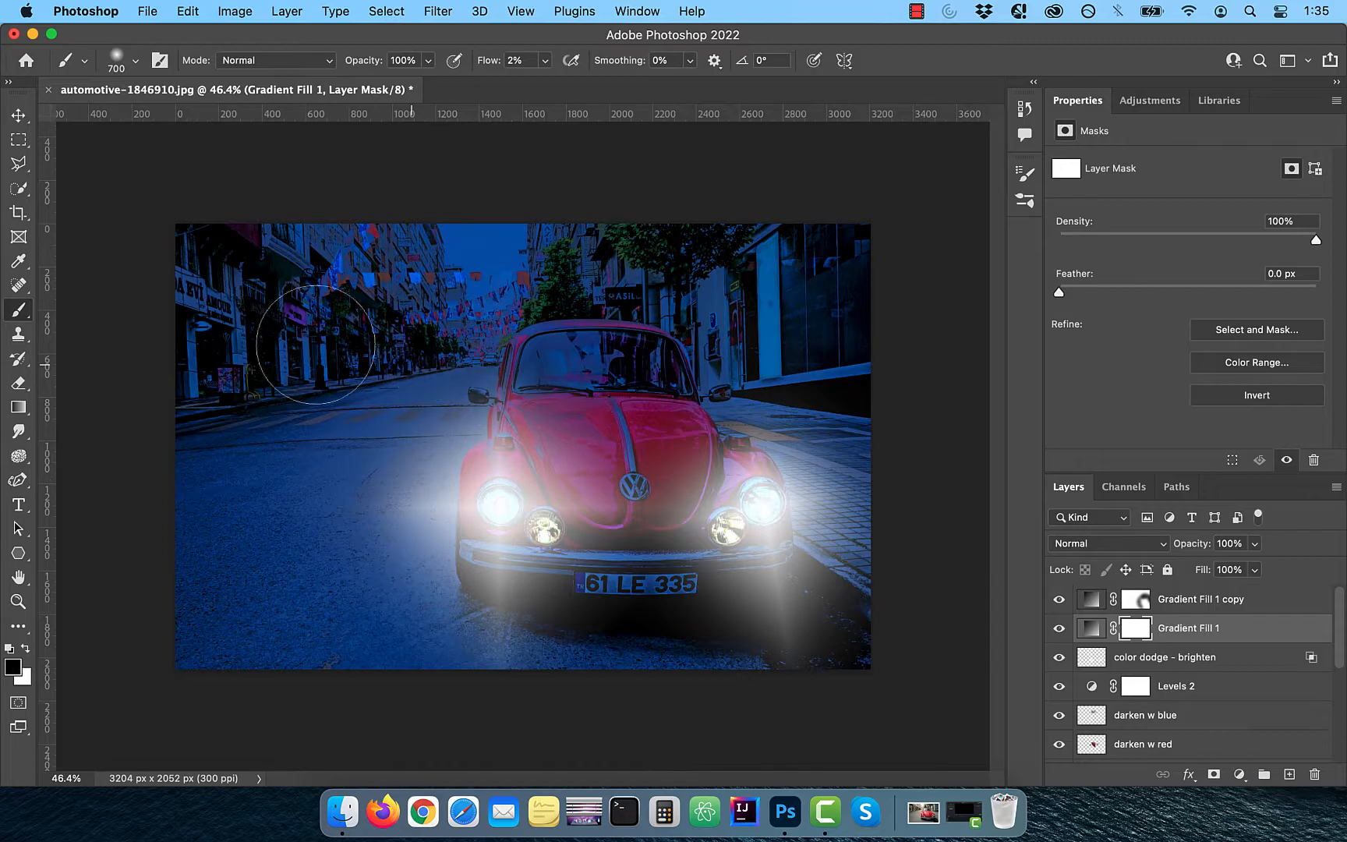
mouse_move(359, 452)
left_mouse_down()
mouse_move(639, 679)
mouse_move(735, 292)
mouse_move(677, 374)
left_mouse_up()
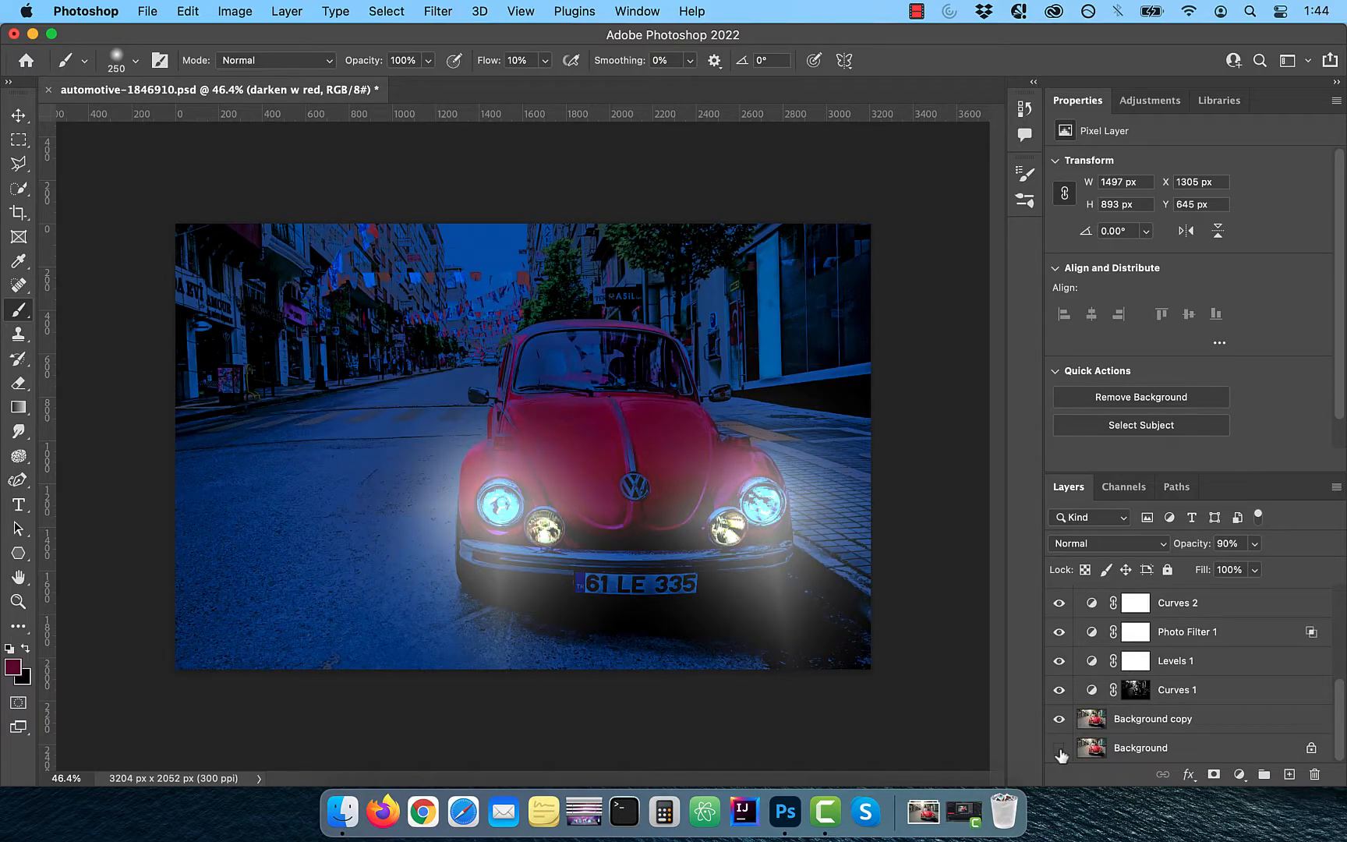
Toggle the Background layer's visibility to compare the grade before and after
left_click(1059, 749, "alt")
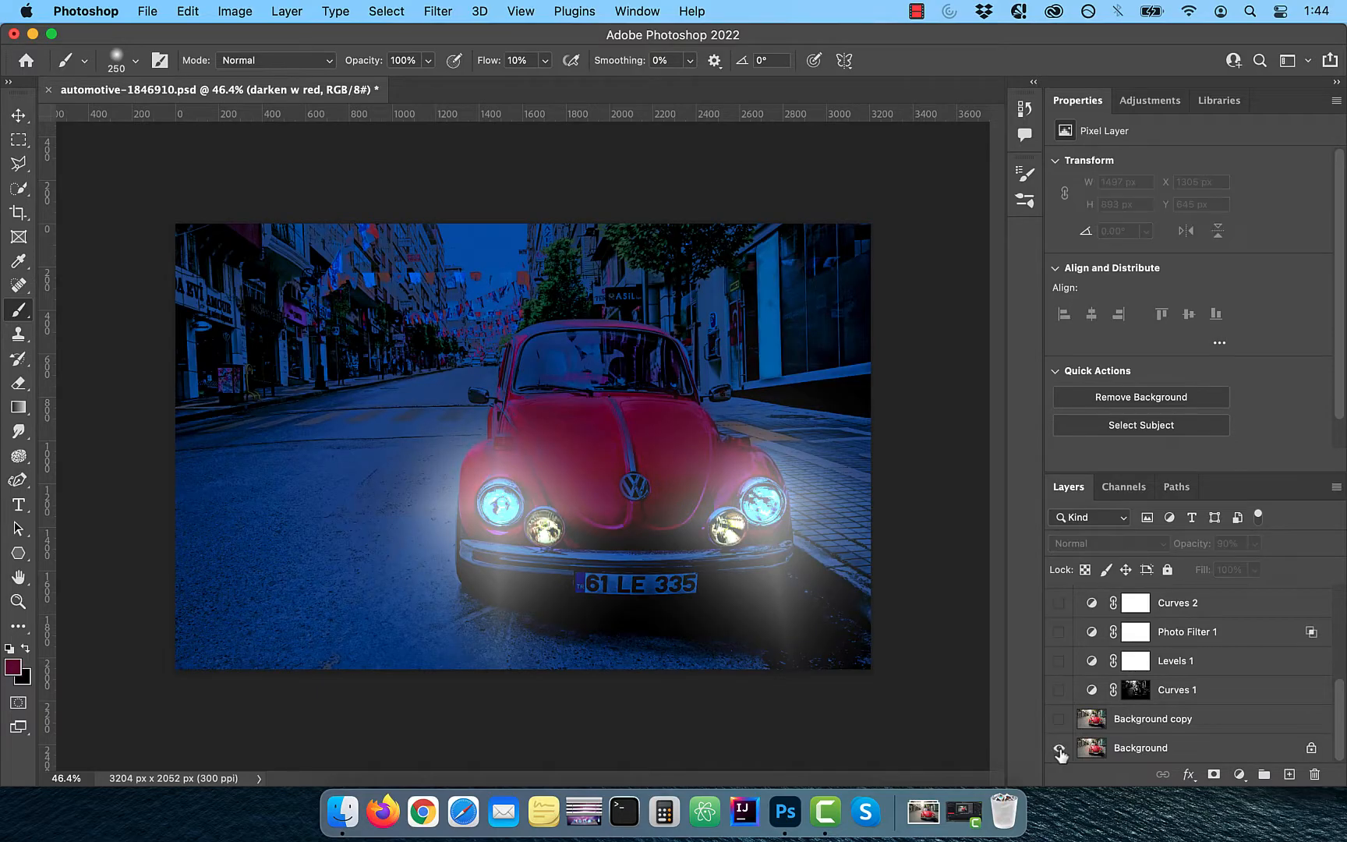
left_click(1060, 750, "alt")
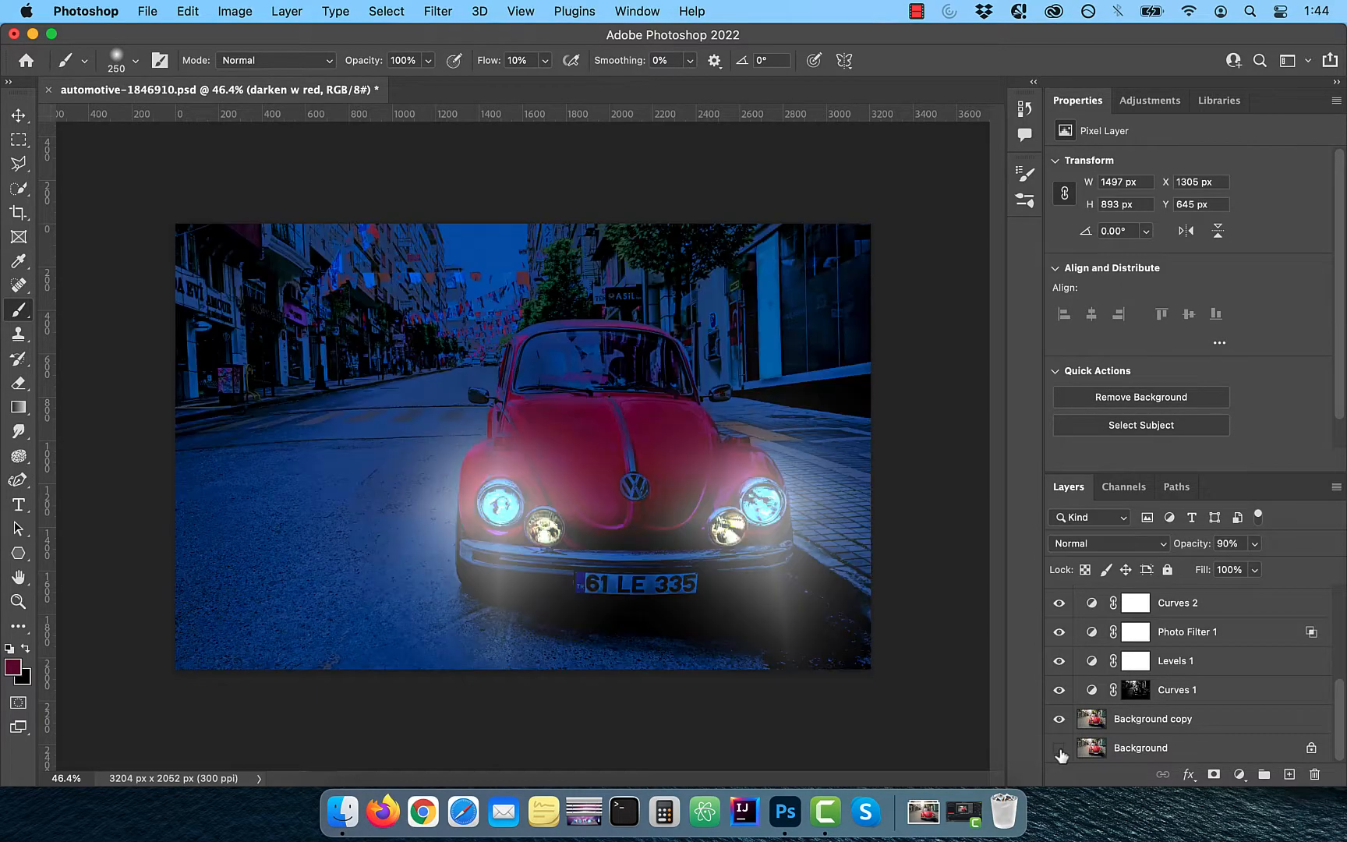
left_click(1059, 750, "alt")
left_click(1059, 750, "alt")
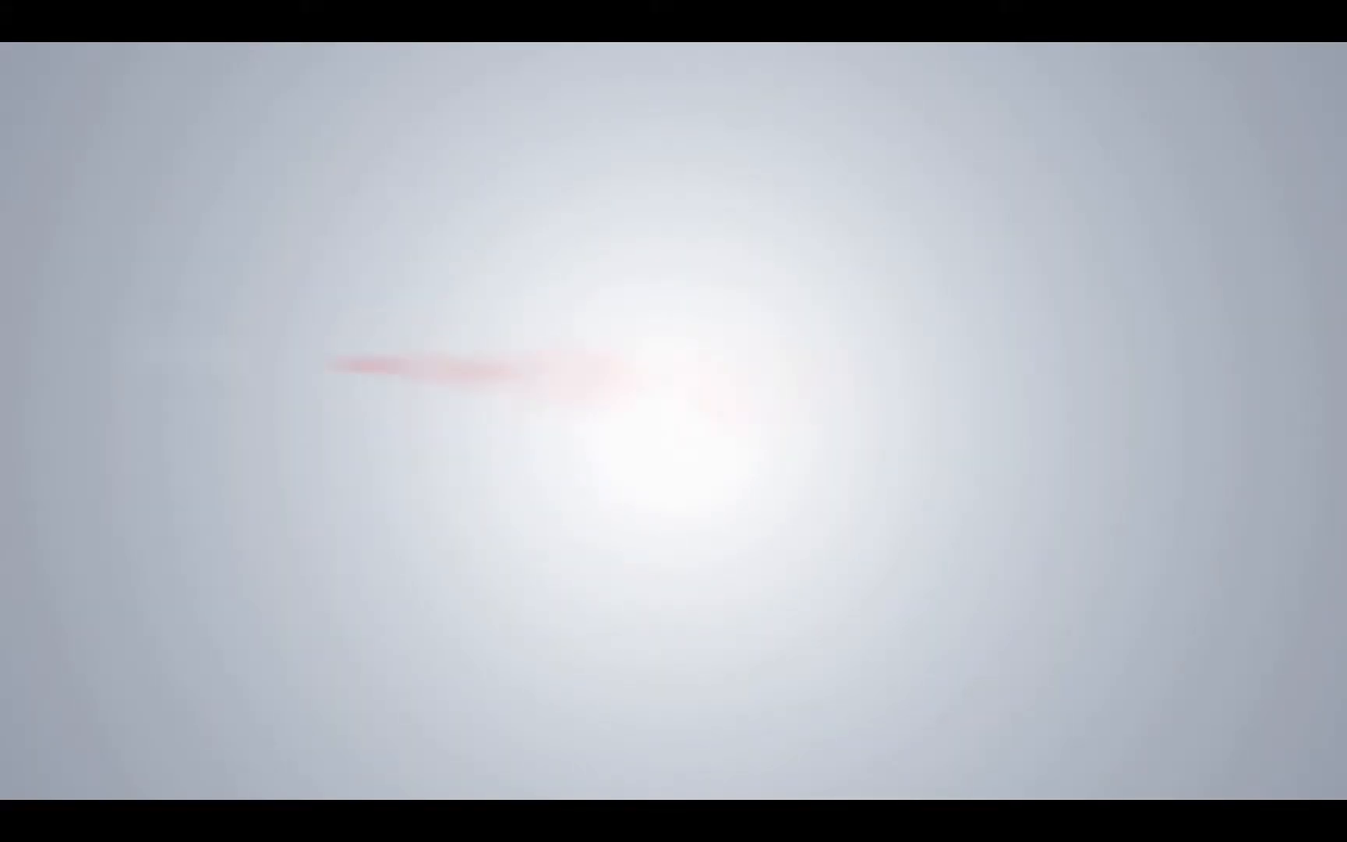